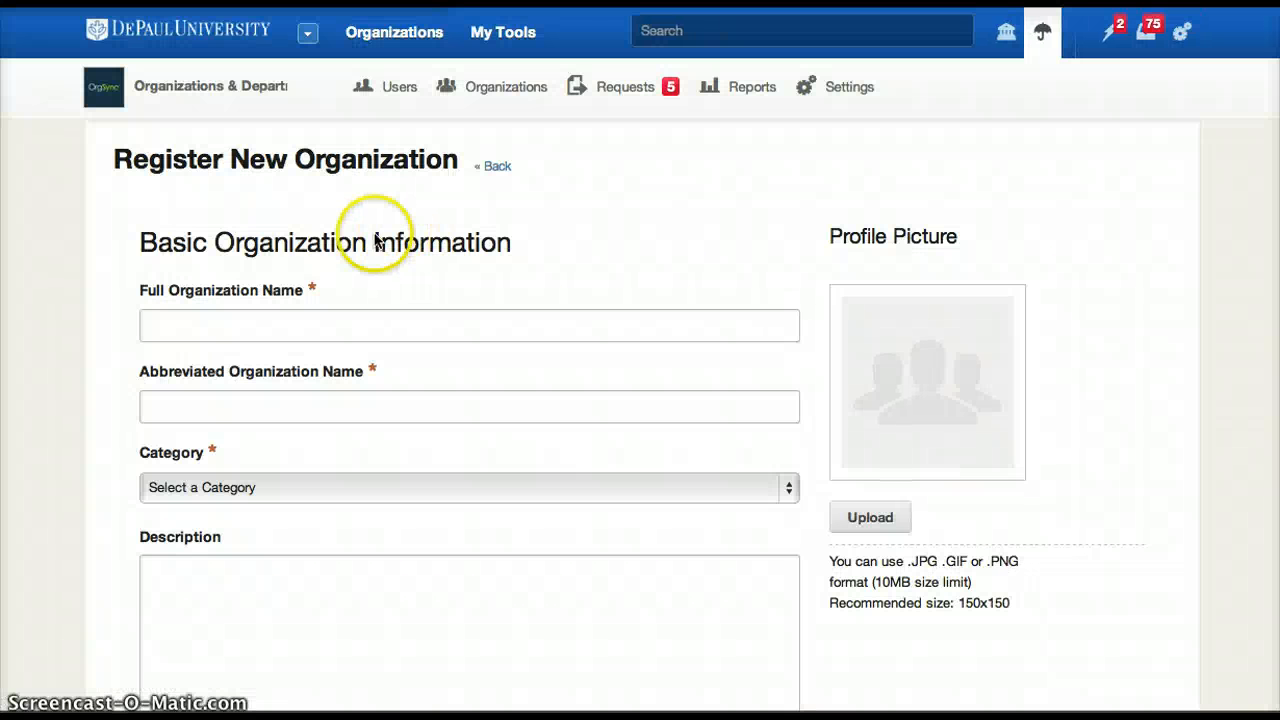
Enter "Full Organization Name" as the full organization name and "FON" as the abbreviated name.
click(274, 321)
text(f)
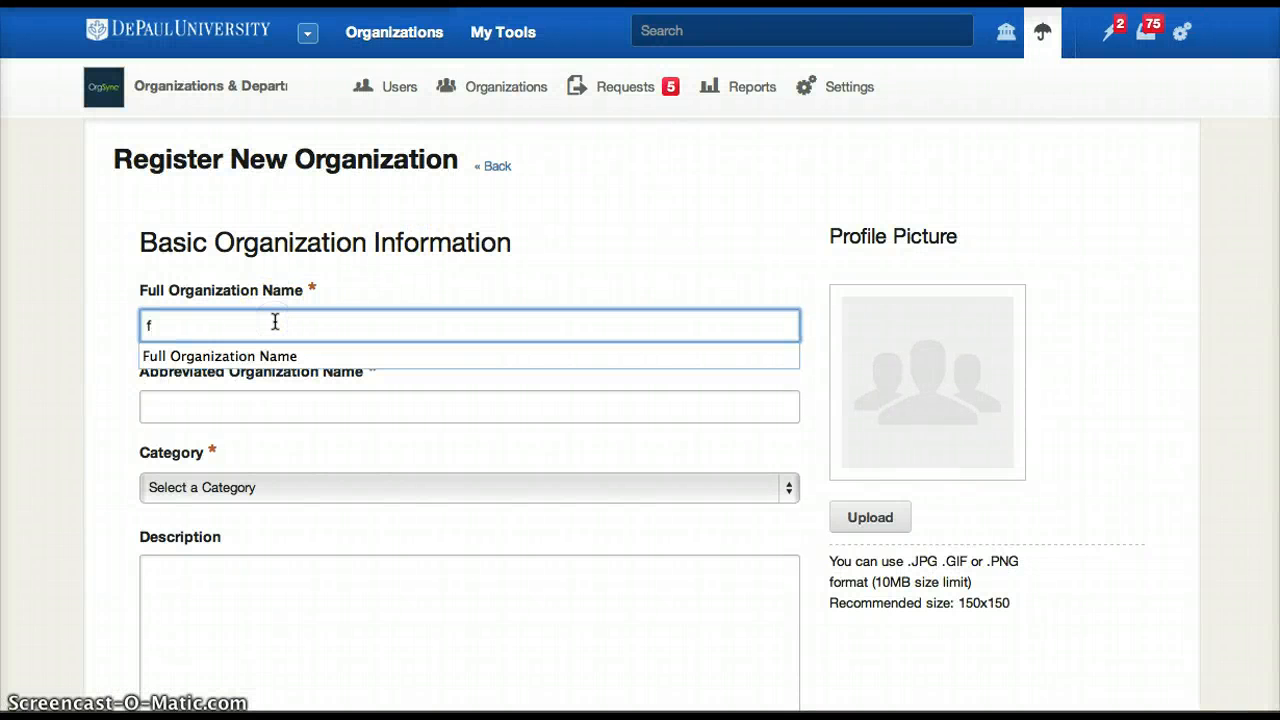
click(274, 355)
click(236, 408)
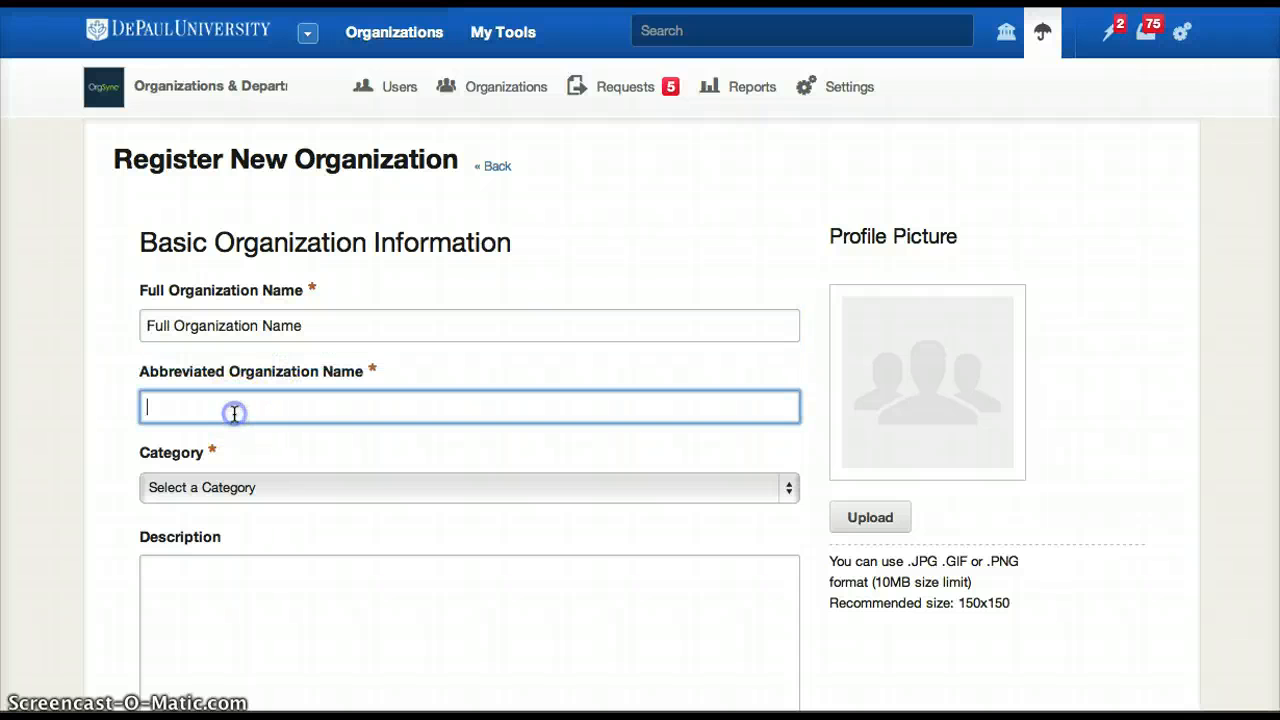
text(FON)
click(203, 443)
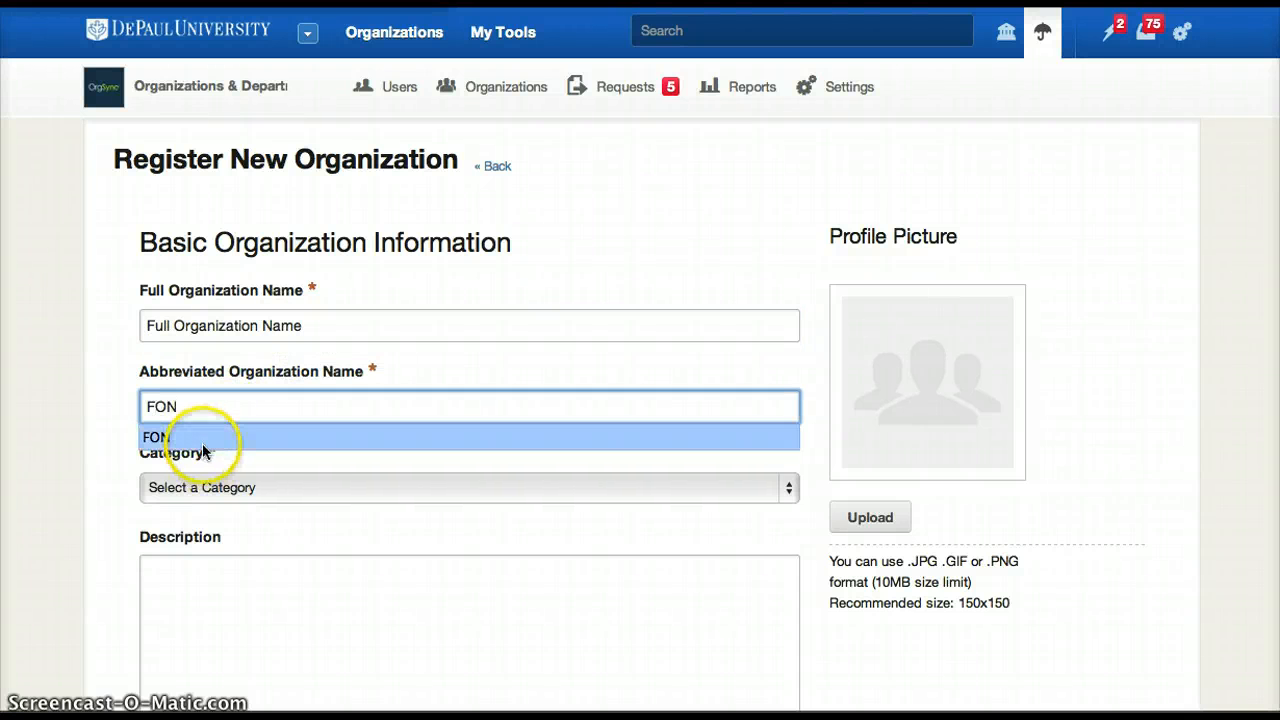
Set the category to Academic/Pre-Professional Undergraduate Student Organizations and enter "Description" as the organization's description.
scroll(337, 471, down, 2)
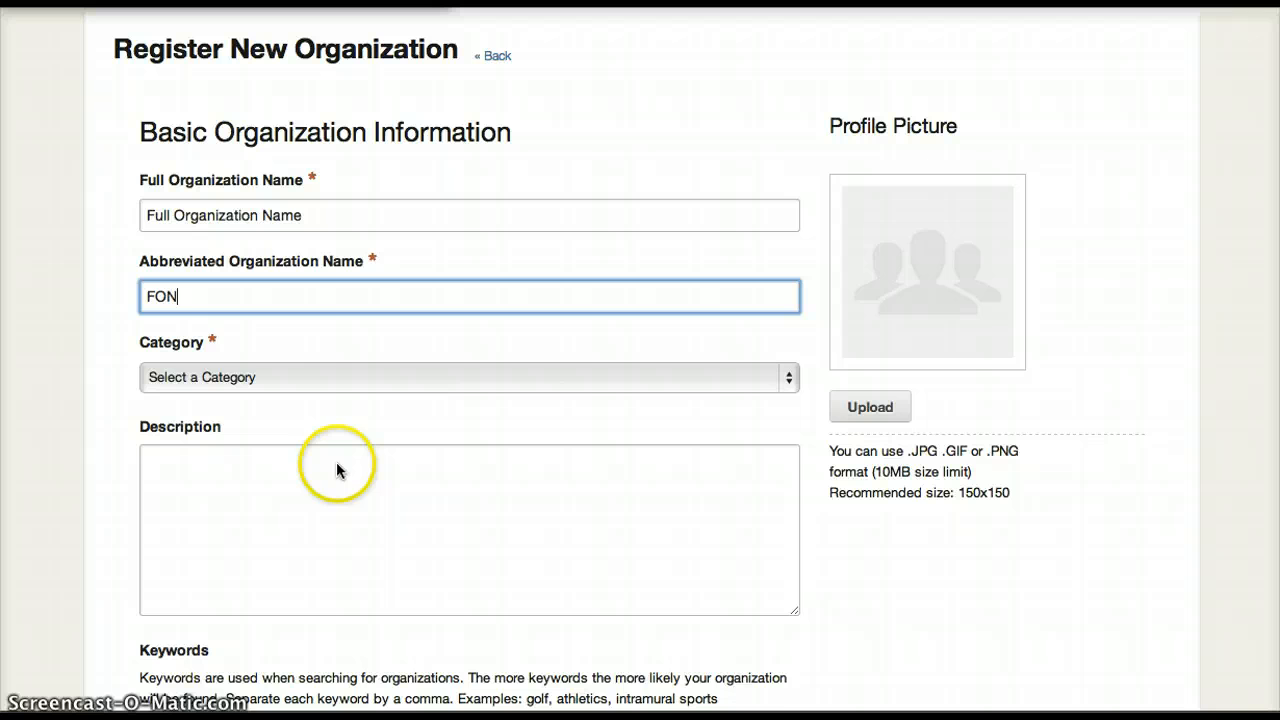
click(340, 385)
click(333, 395)
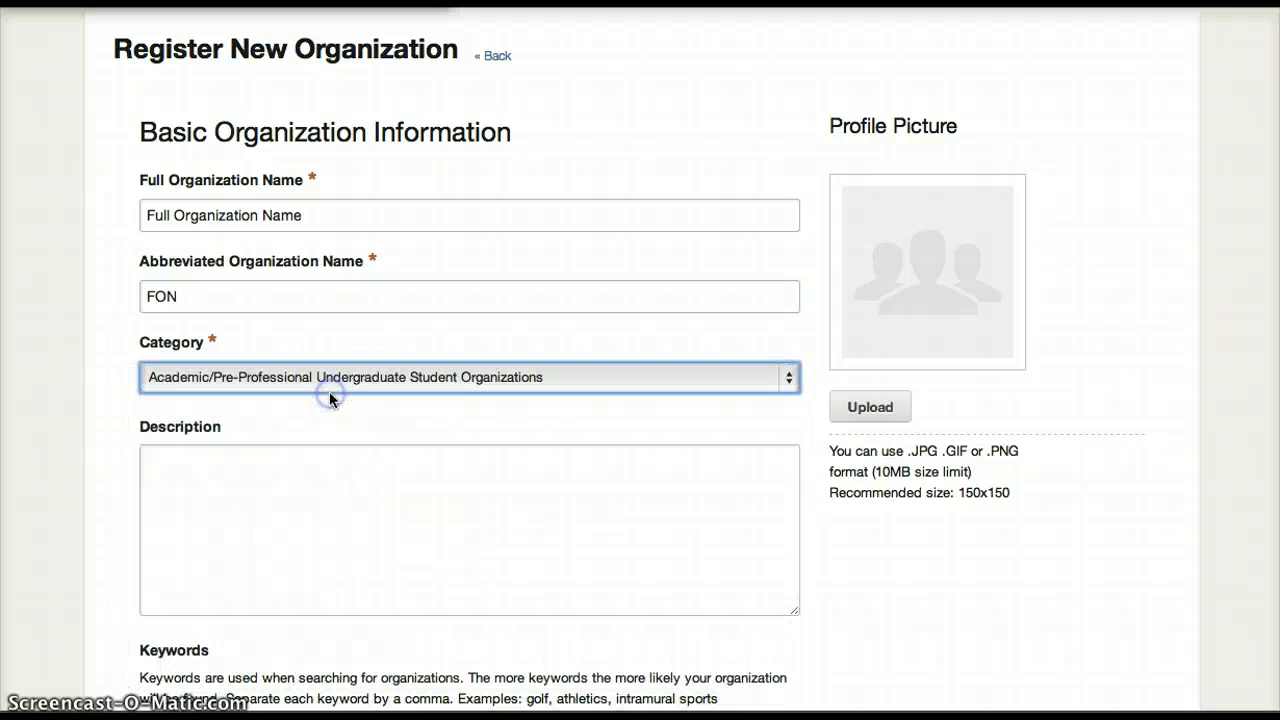
click(329, 468)
text(Description)
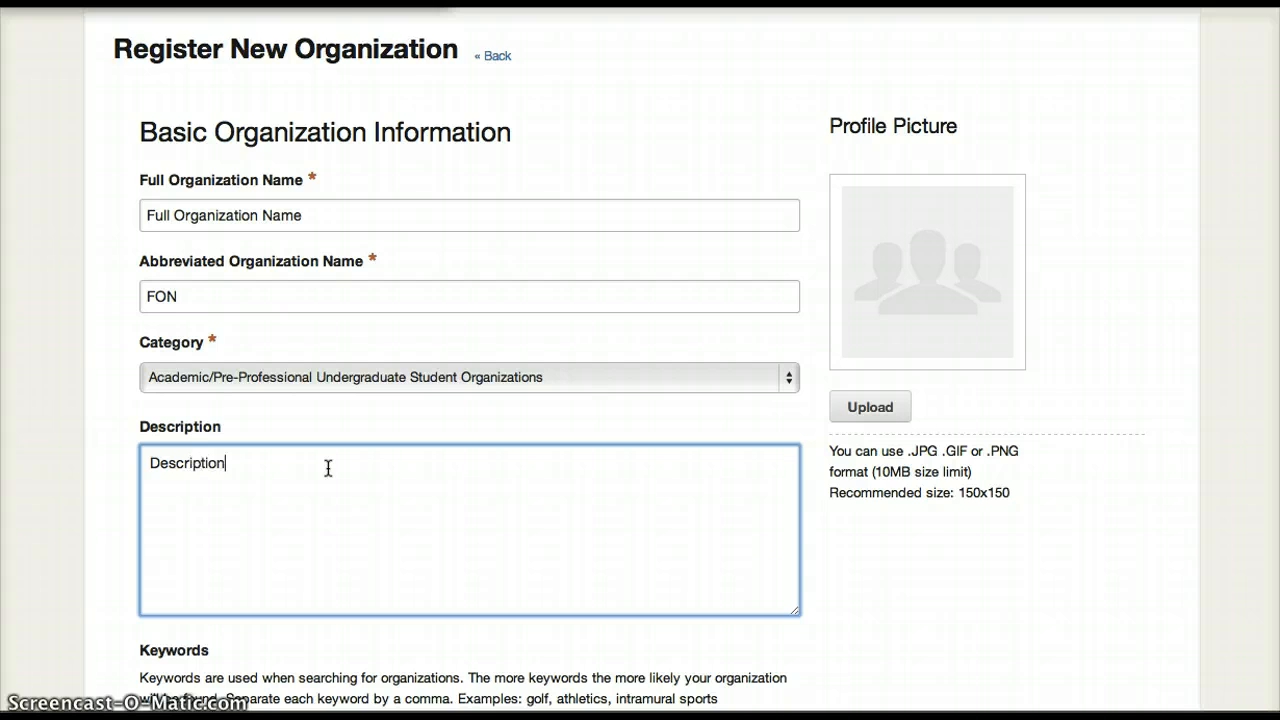
Leave the keywords, website and profile picture empty and proceed from the basic organization information.
scroll(327, 467, down, 5)
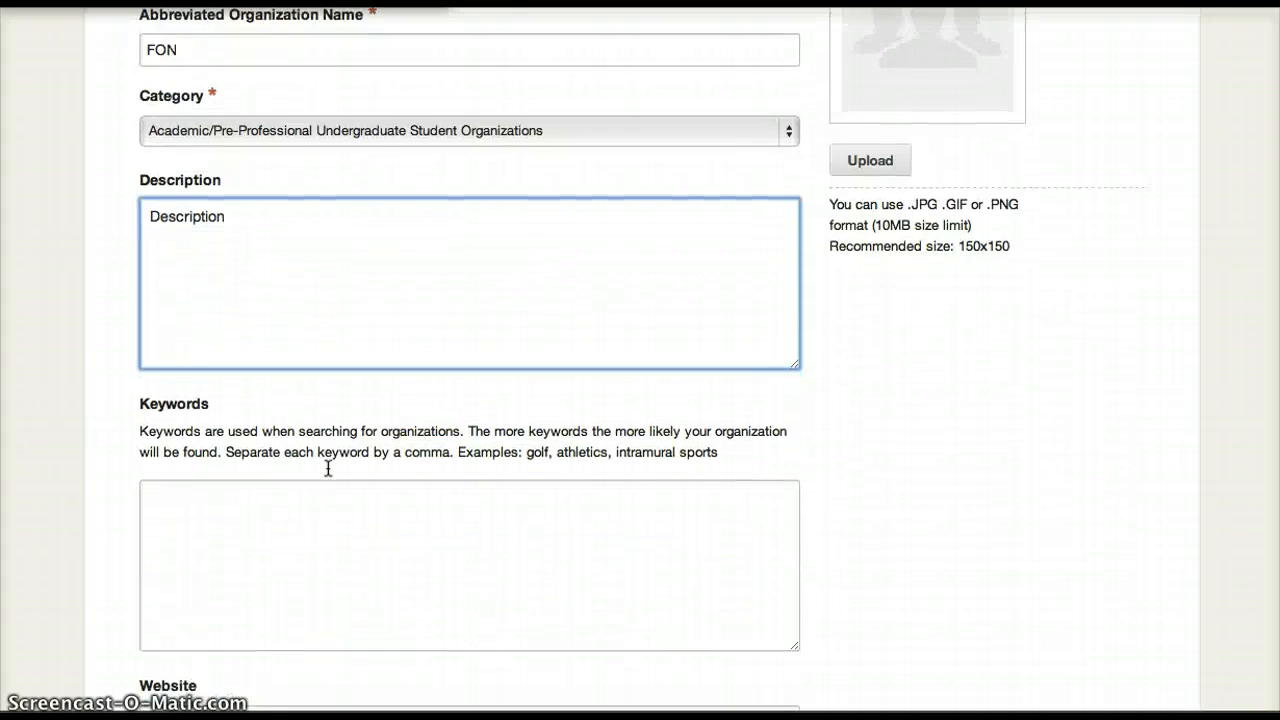
click(240, 495)
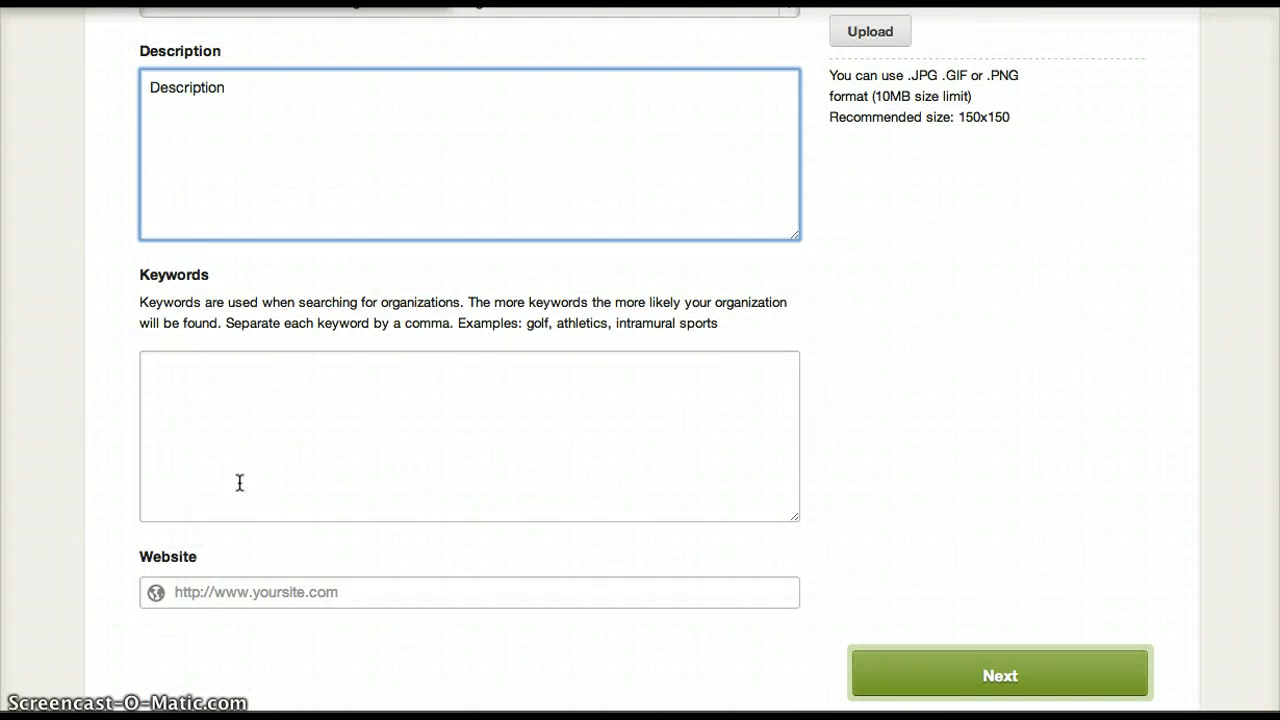
scroll(240, 483, down, 1)
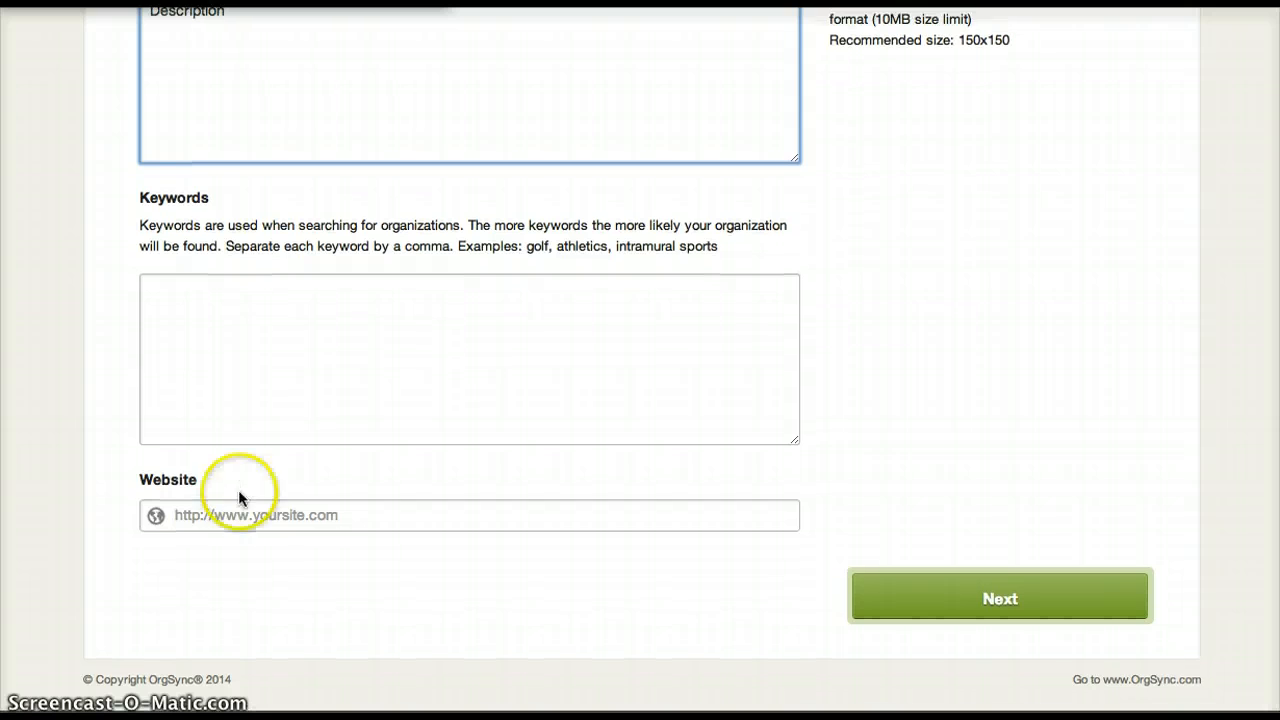
scroll(972, 255, up, 5)
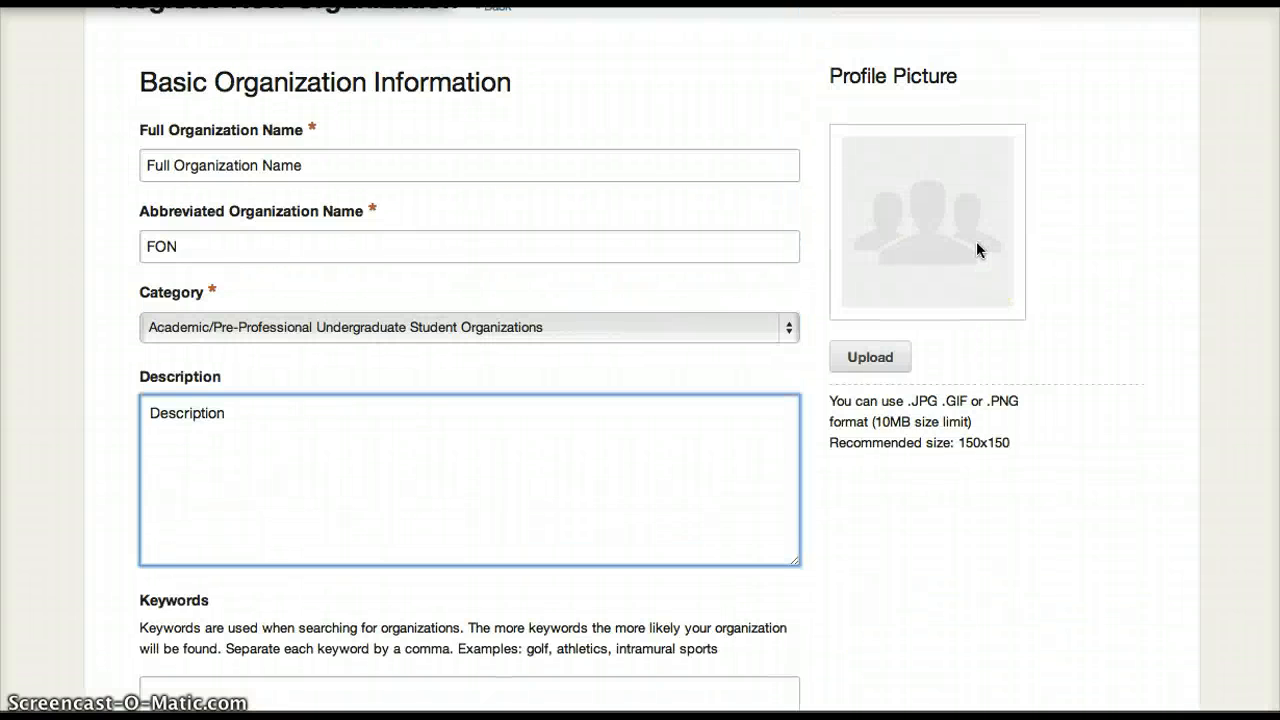
scroll(976, 245, down, 5)
scroll(976, 250, down, 1)
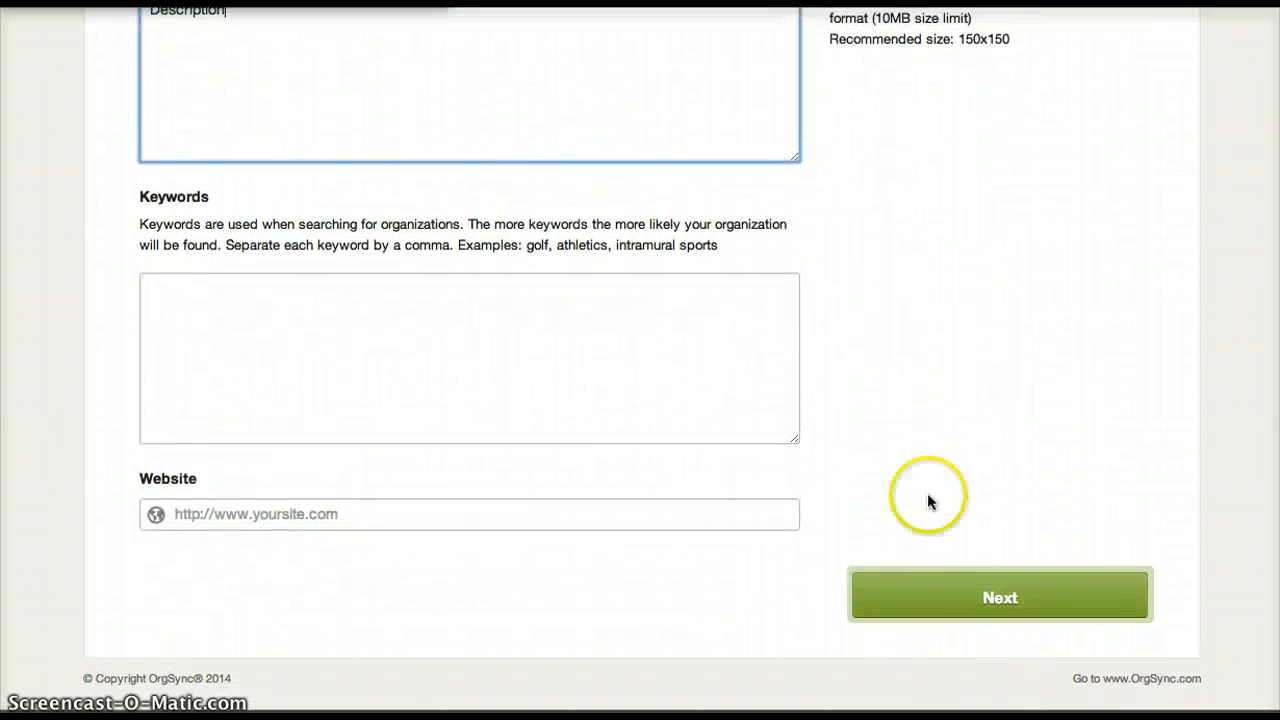
click(897, 586)
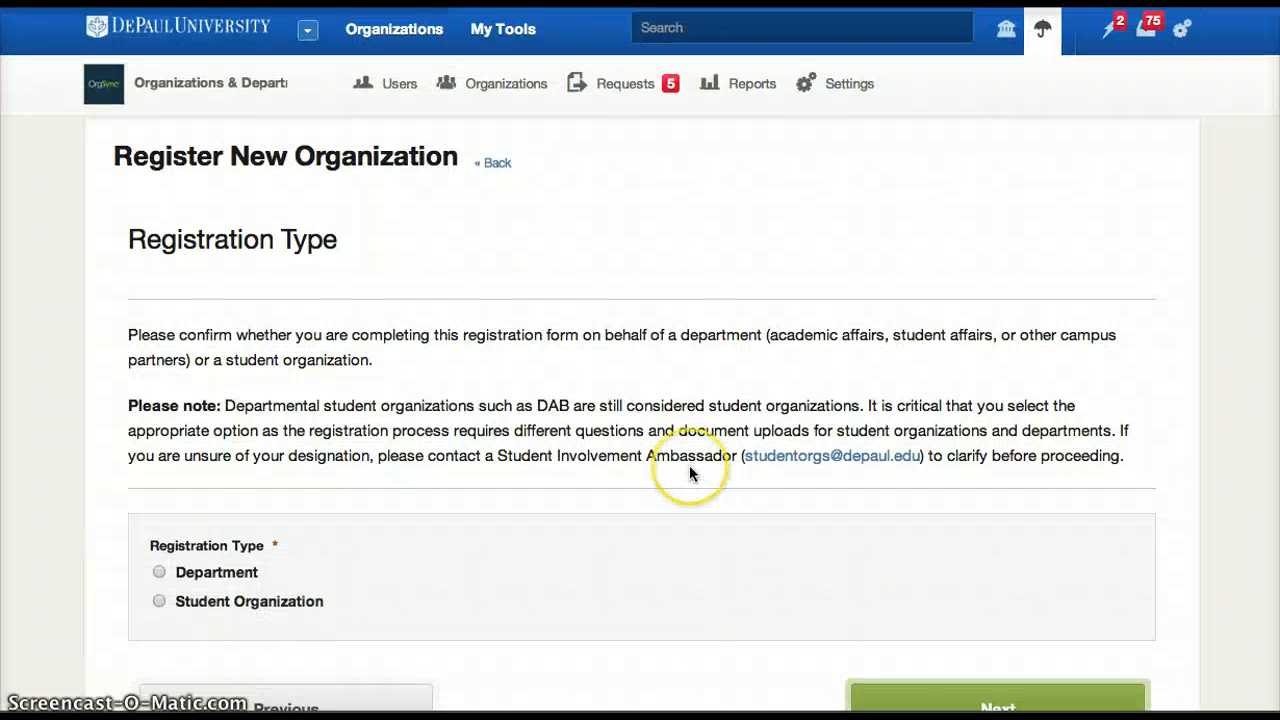
Choose Student Organization as the registration type and proceed to the following page.
scroll(700, 468, down, 3)
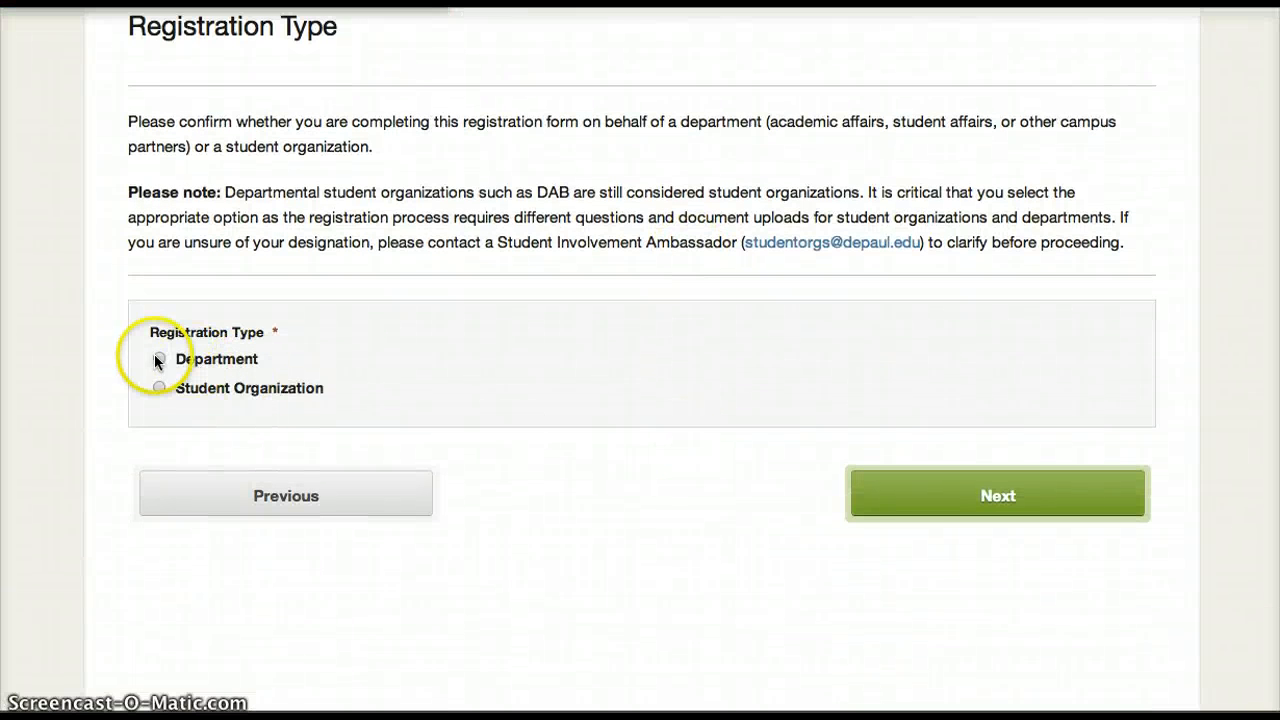
click(159, 388)
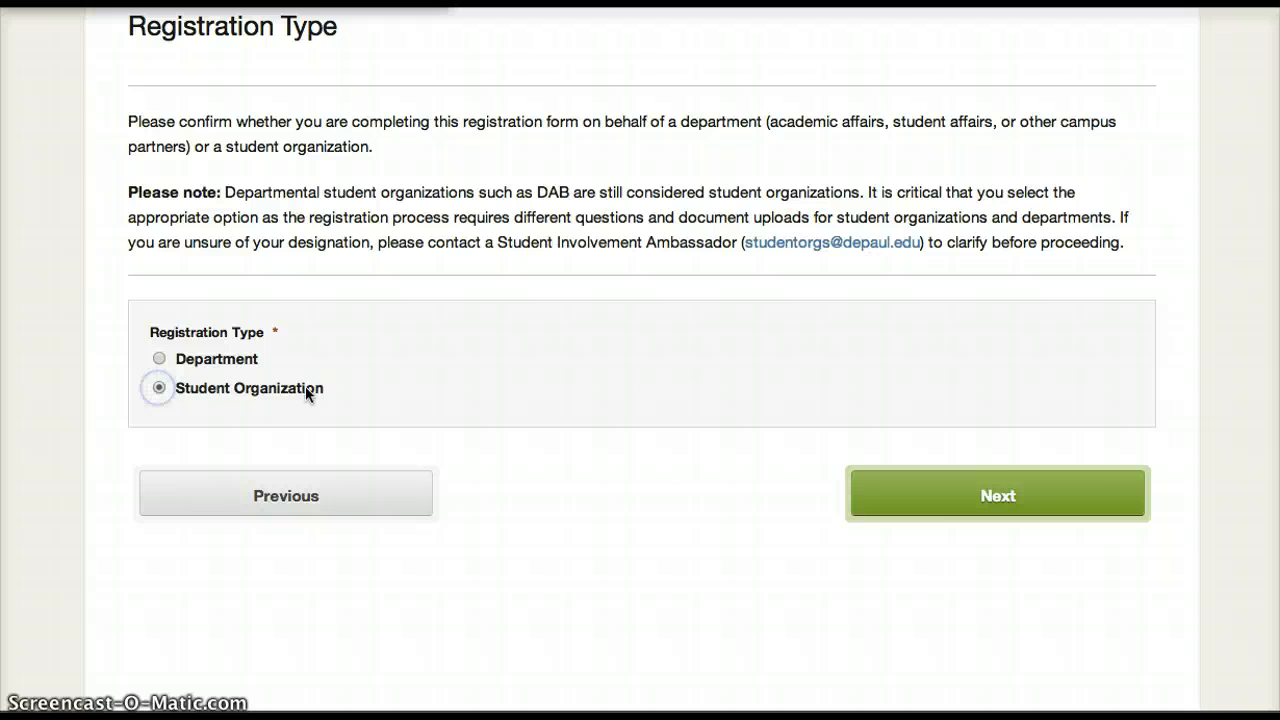
click(975, 498)
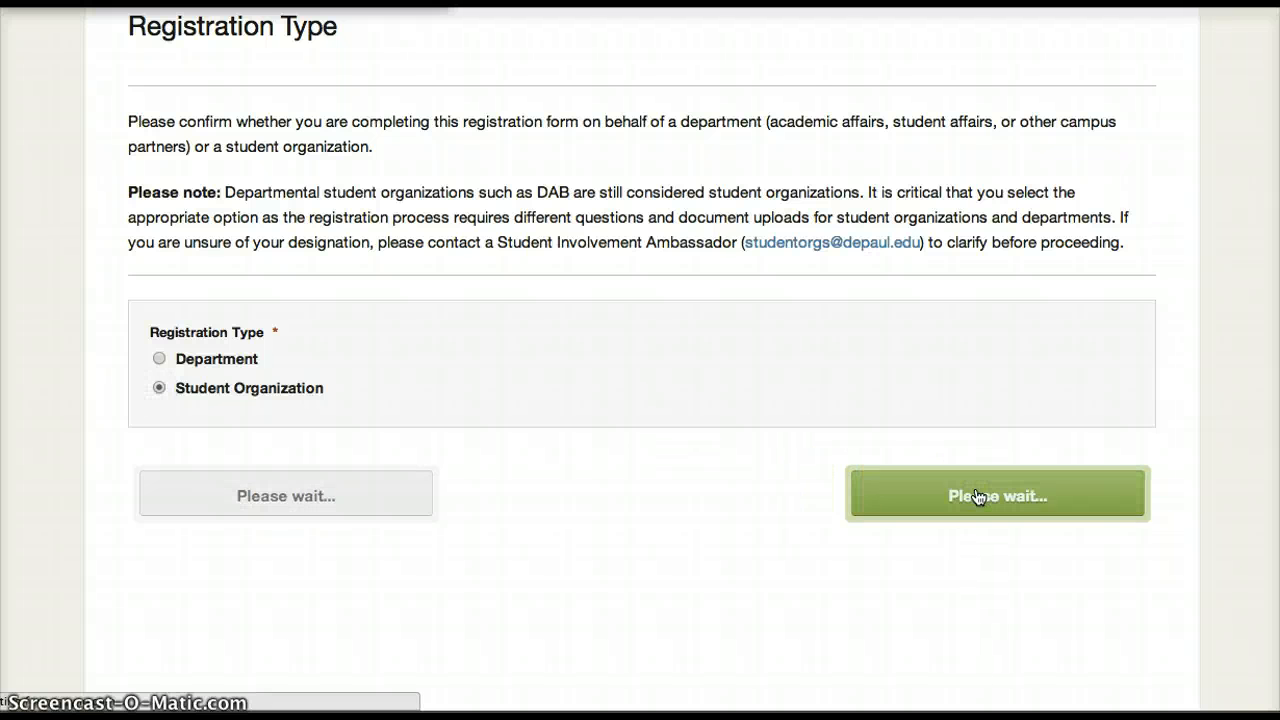
Review the Facebook, Twitter and Instagram fields, keep their prefilled entries and proceed past the Social Media page.
scroll(975, 494, down, 4)
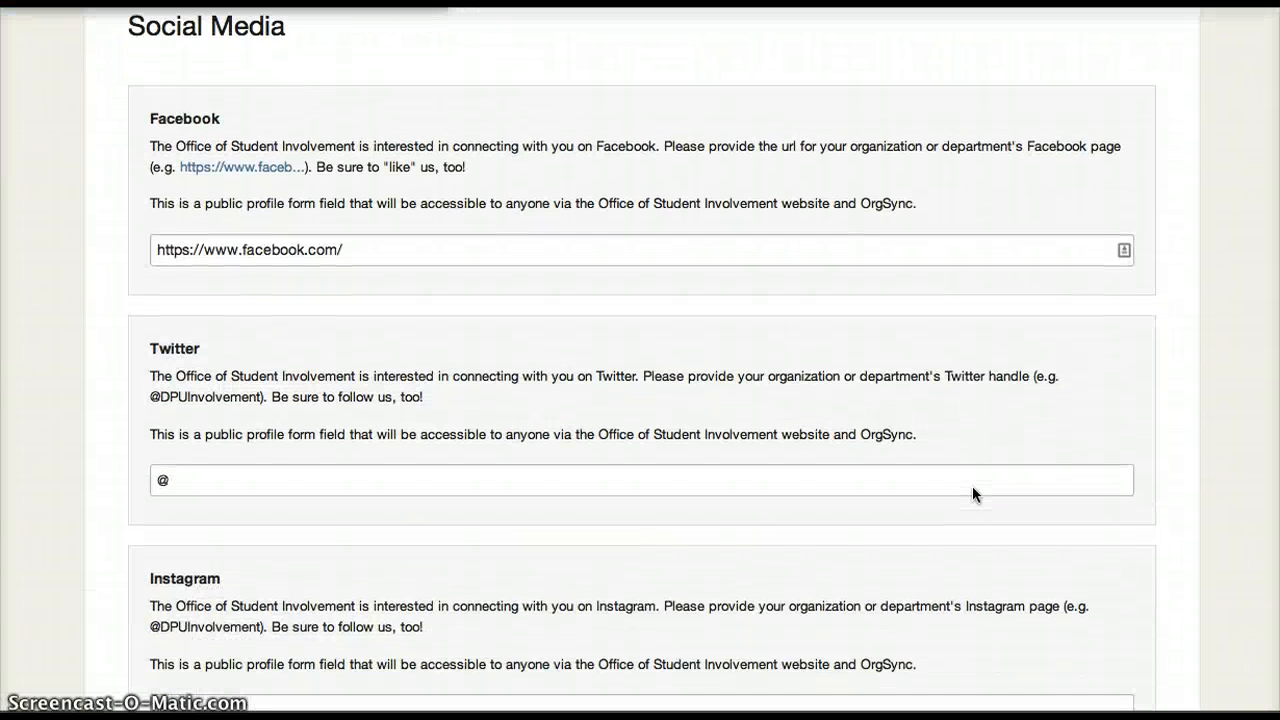
scroll(974, 492, down, 2)
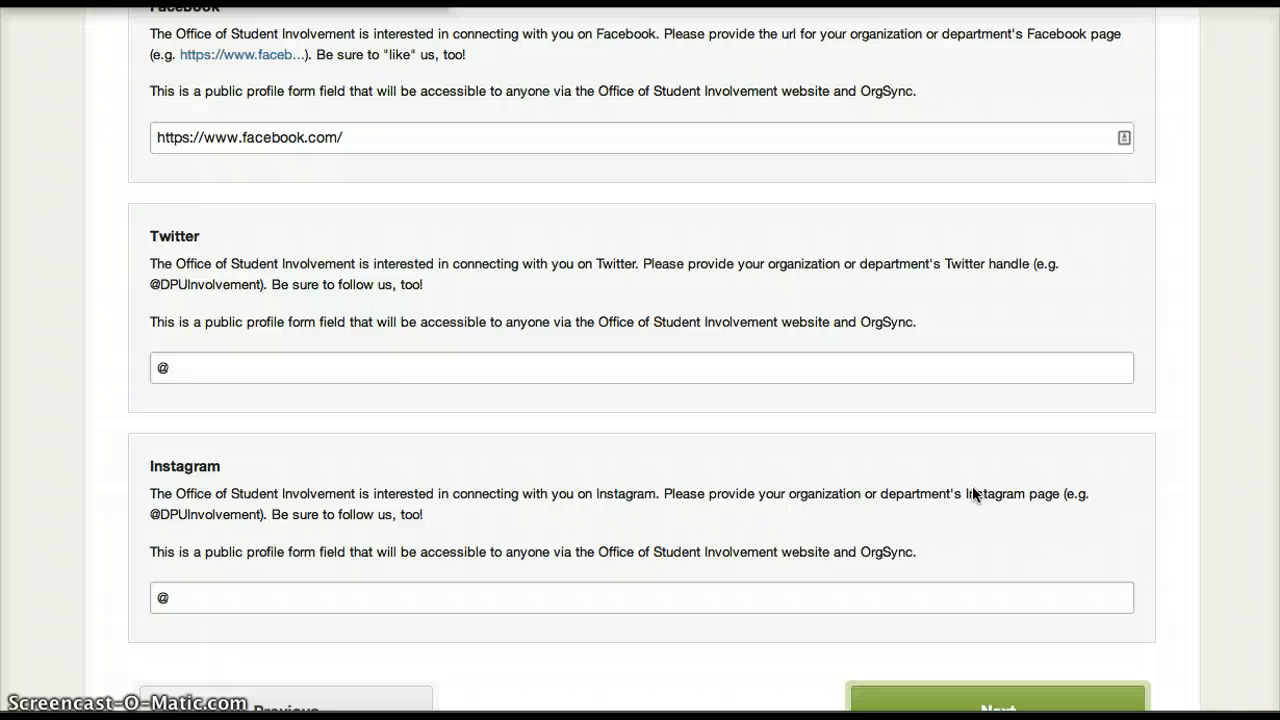
scroll(973, 494, down, 3)
click(960, 570)
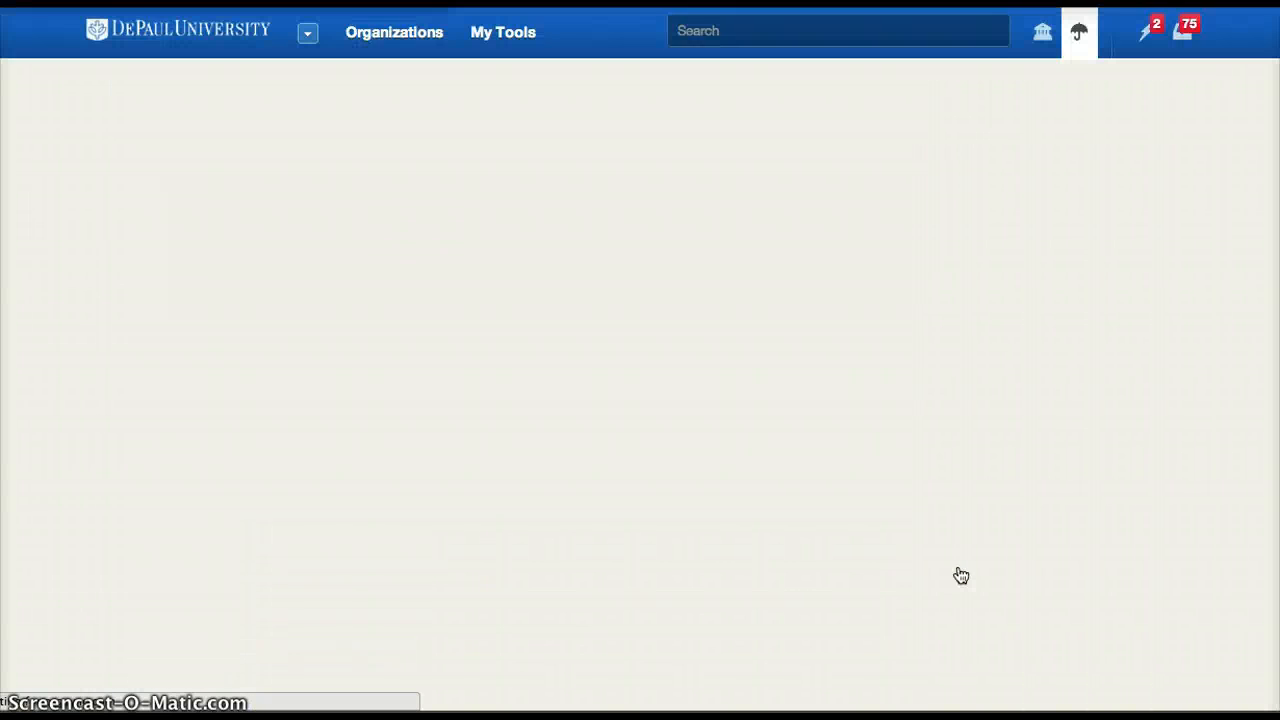
Set the registration status to New and the organization category to Academic/Pre-Professional Undergraduate.
scroll(958, 572, down, 3)
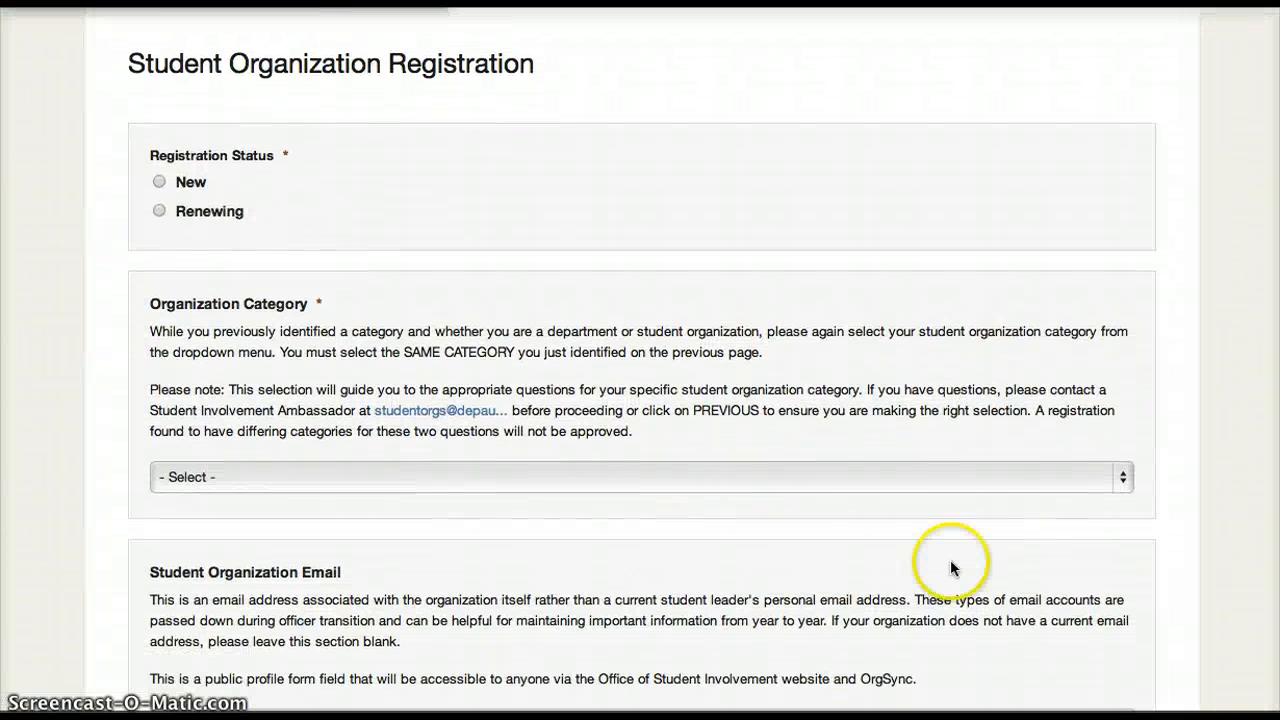
click(158, 182)
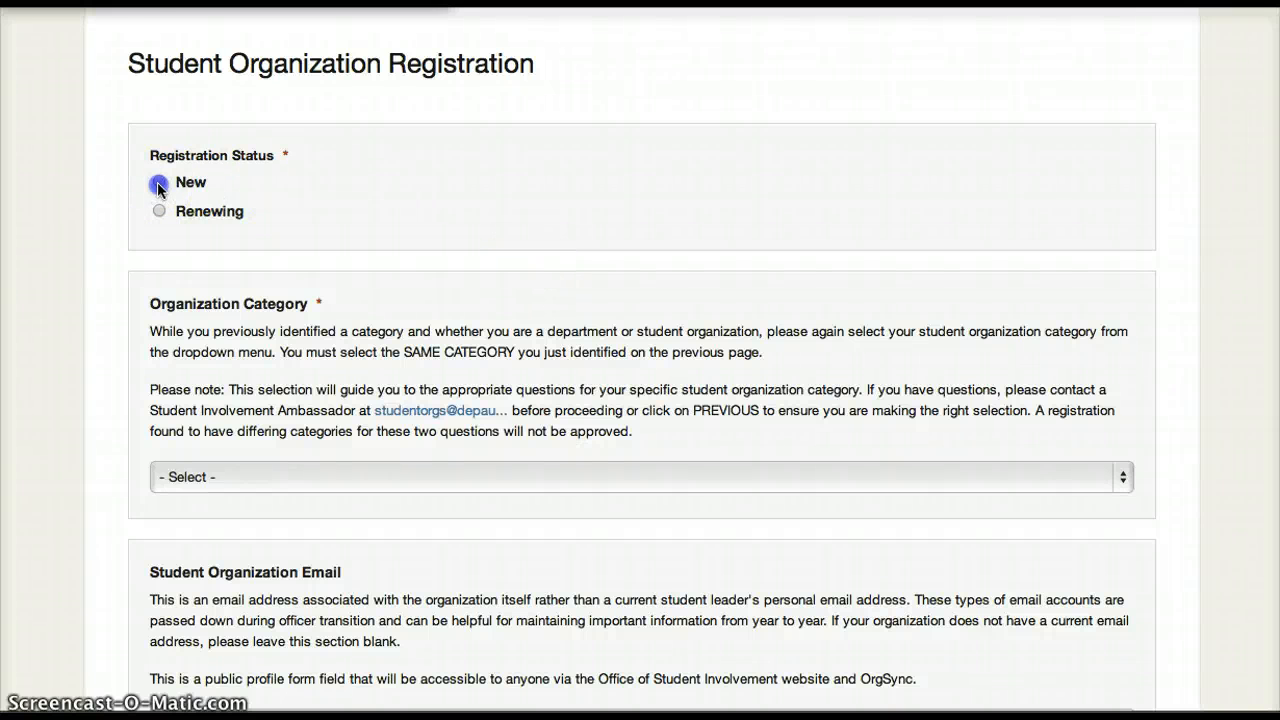
scroll(548, 278, down, 3)
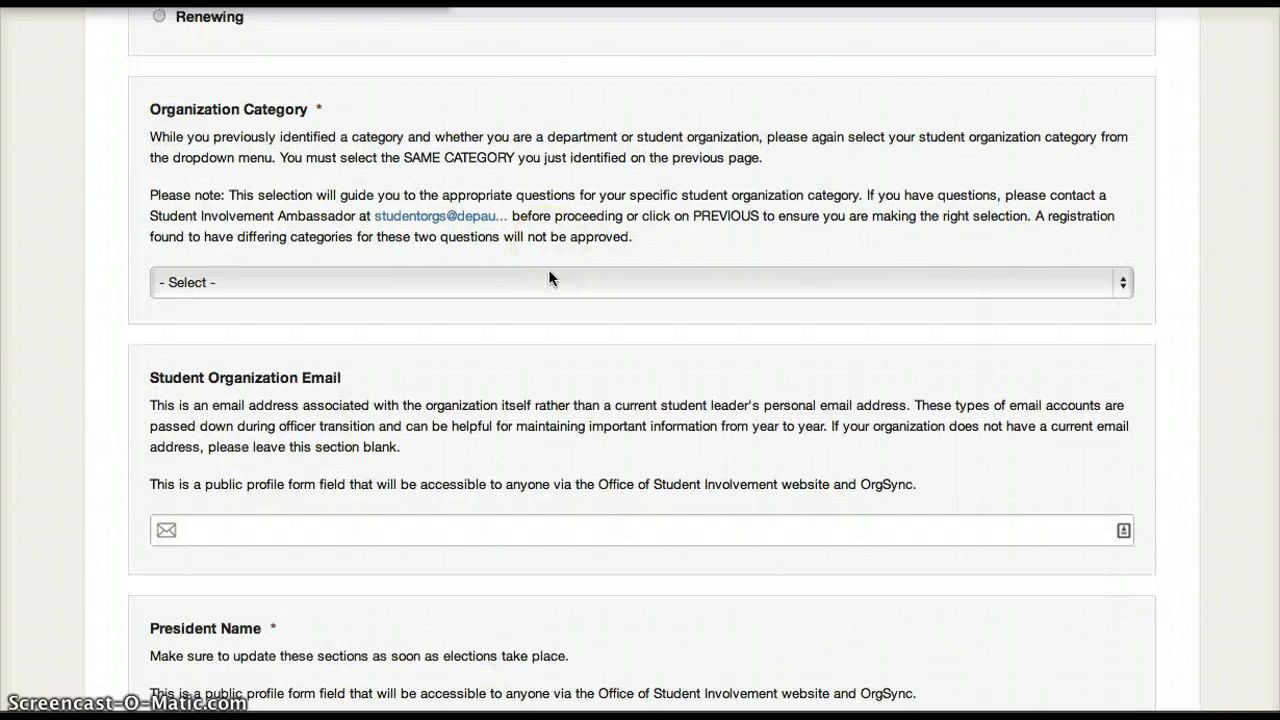
click(547, 285)
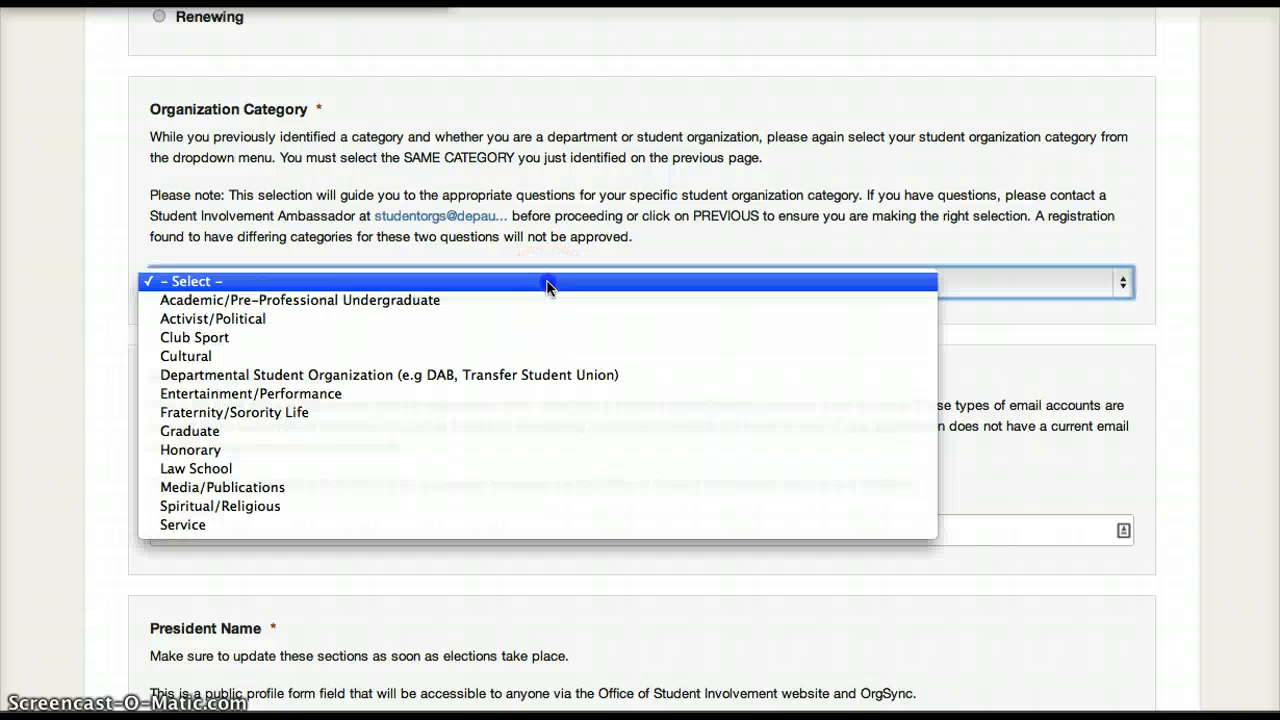
click(541, 302)
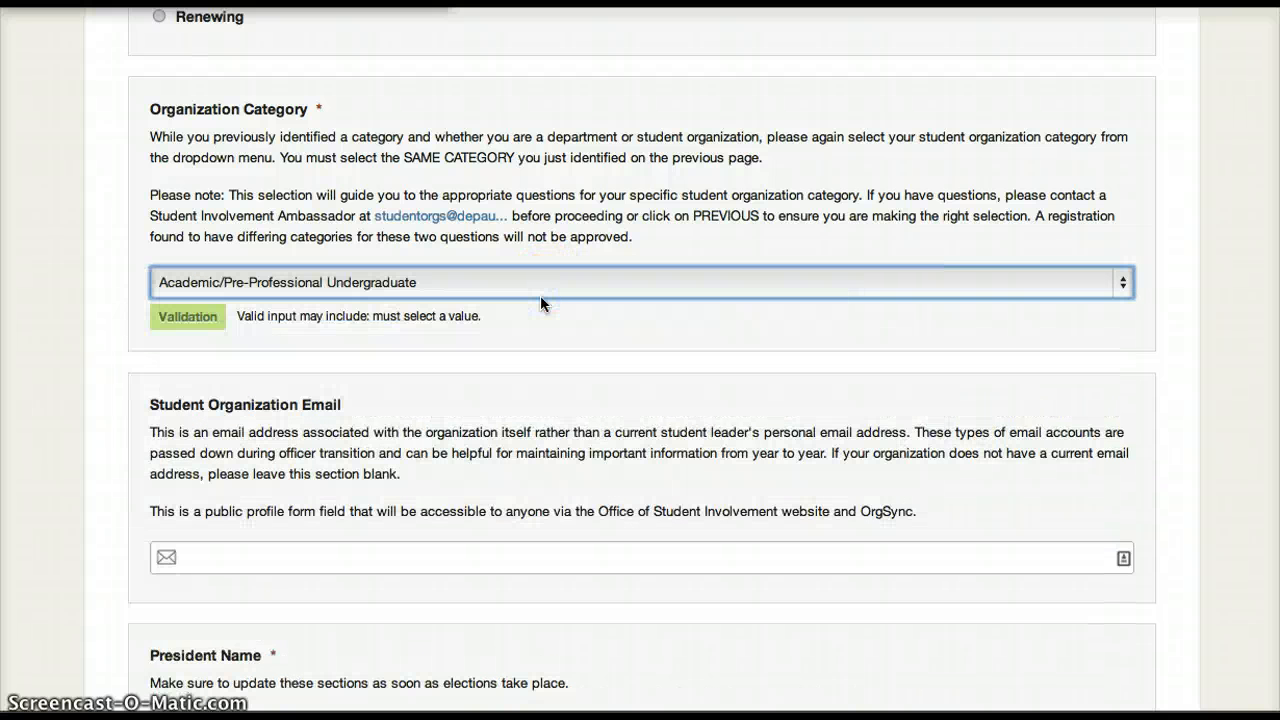
Fill in the student organization's own e-mail address.
scroll(540, 295, down, 5)
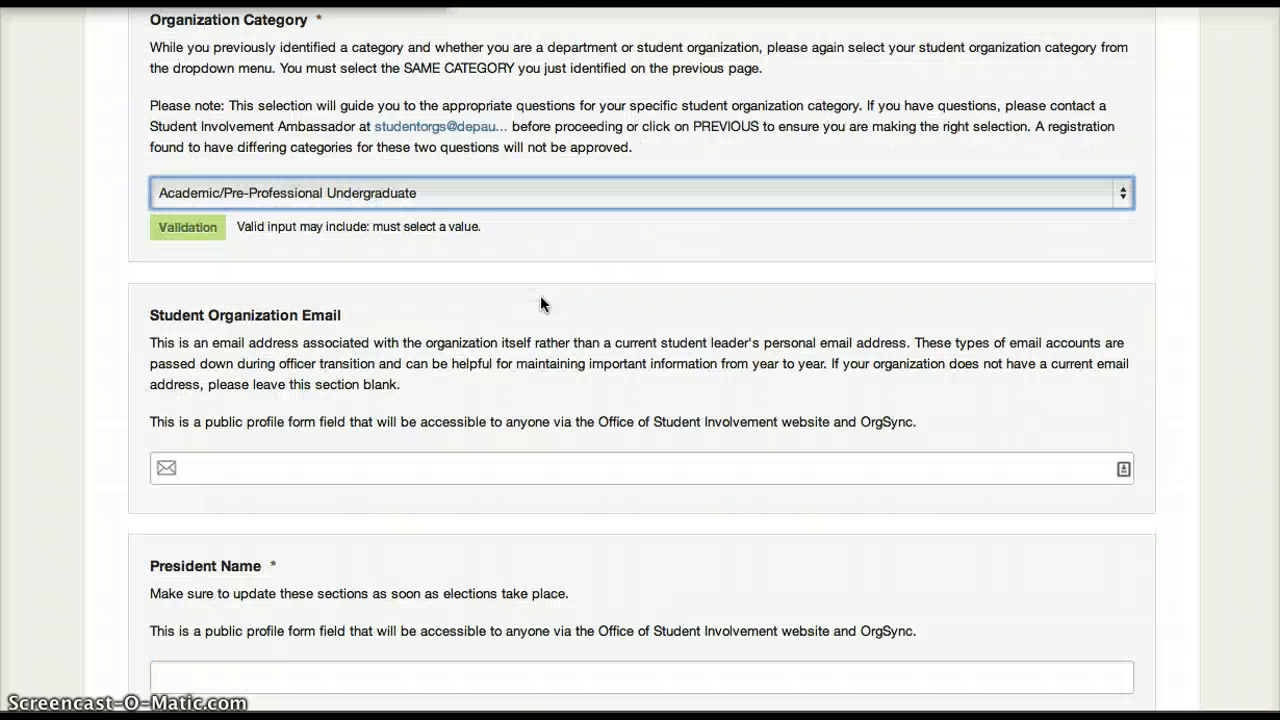
click(473, 297)
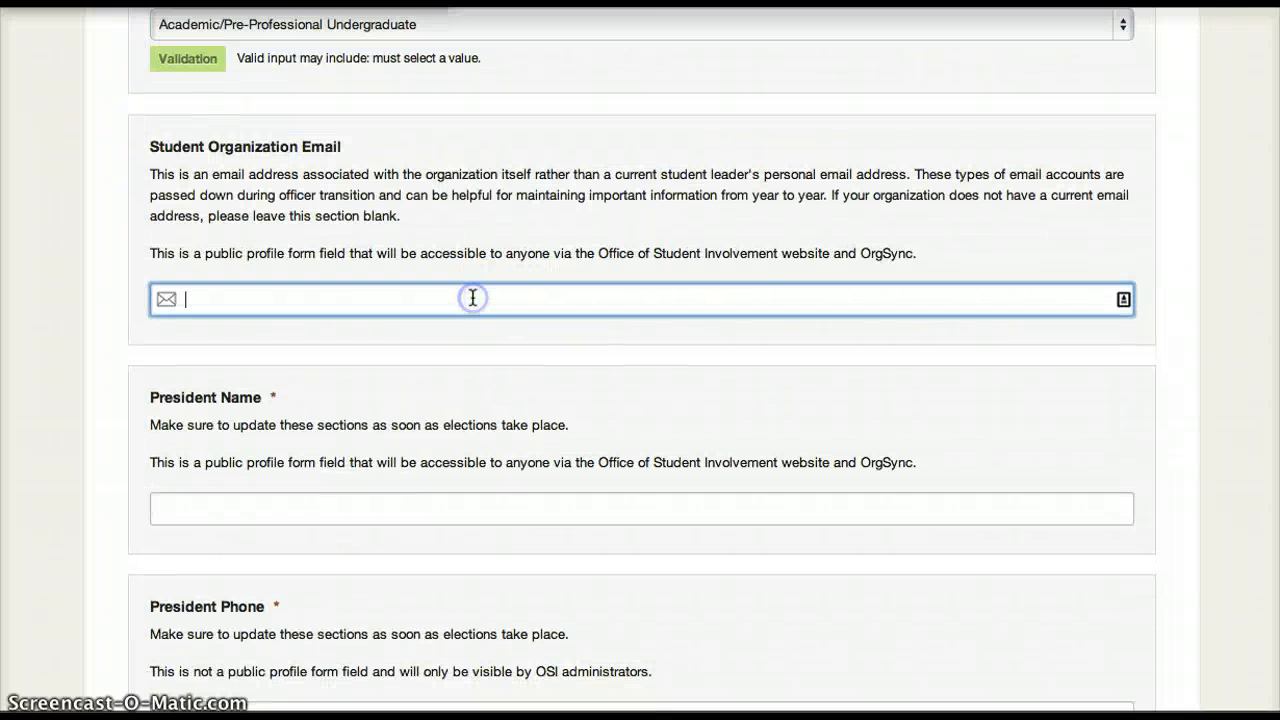
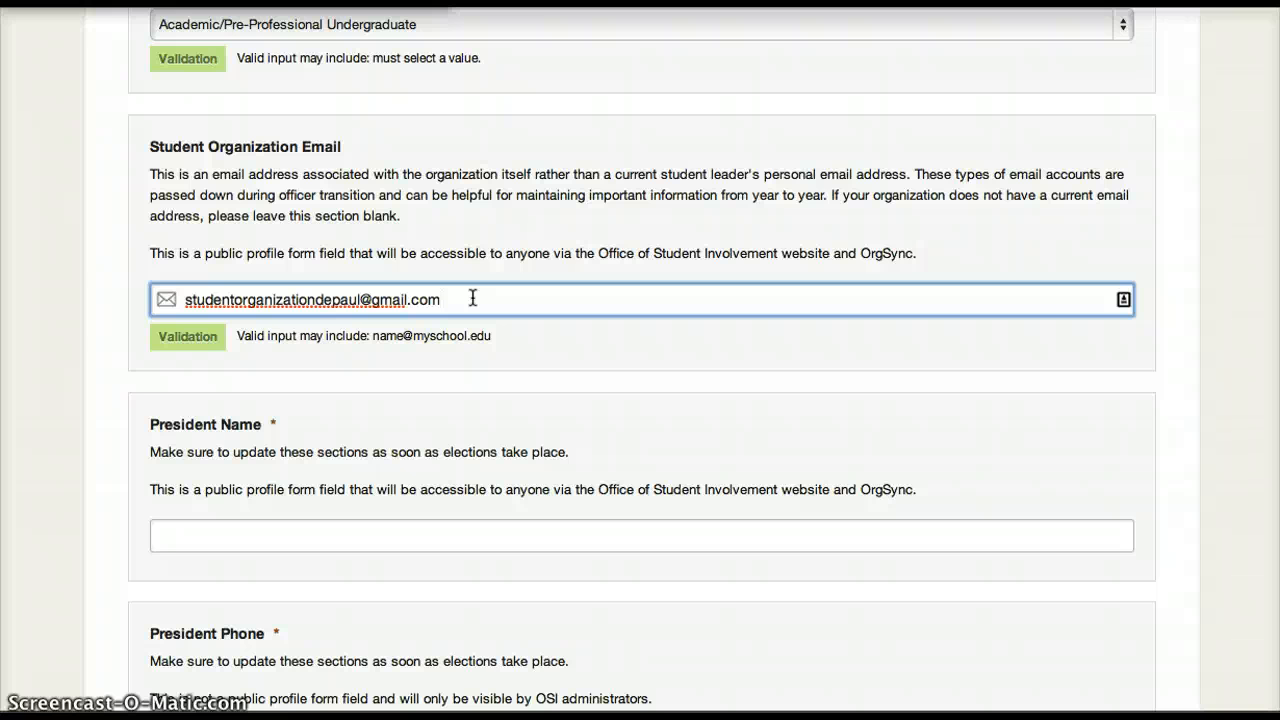
Fill in the president's name and phone number.
scroll(472, 297, down, 4)
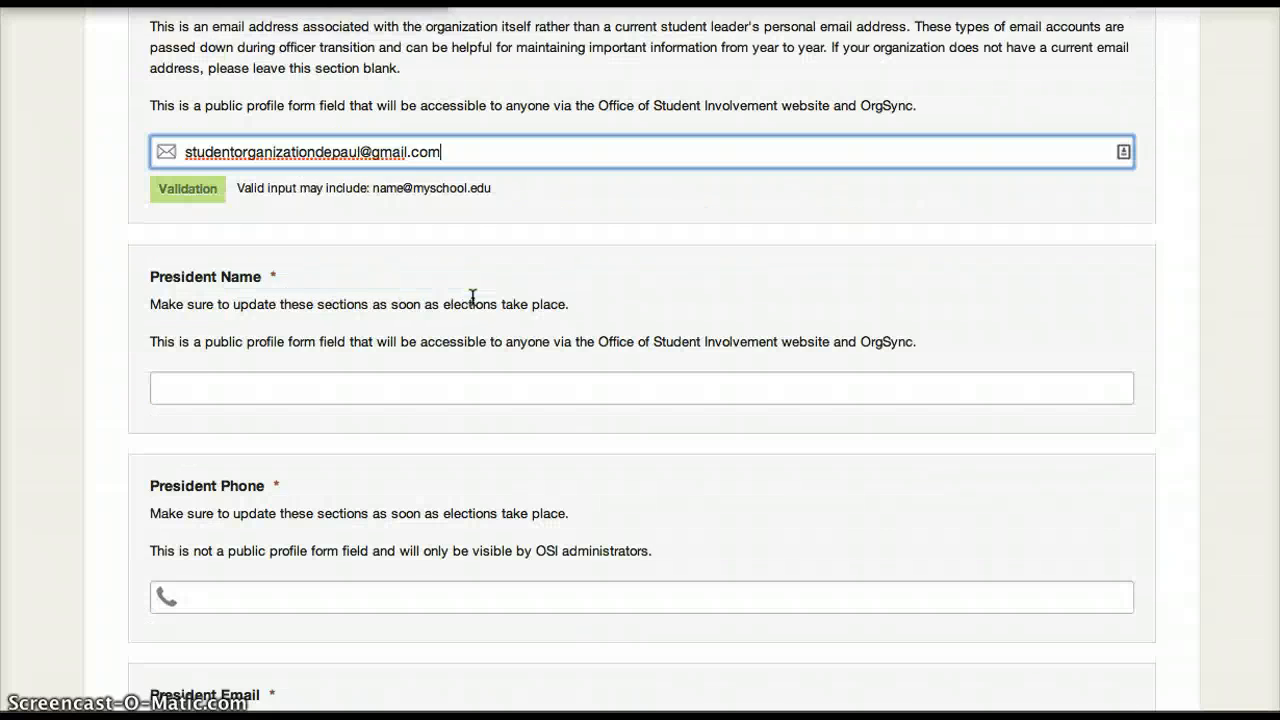
click(235, 370)
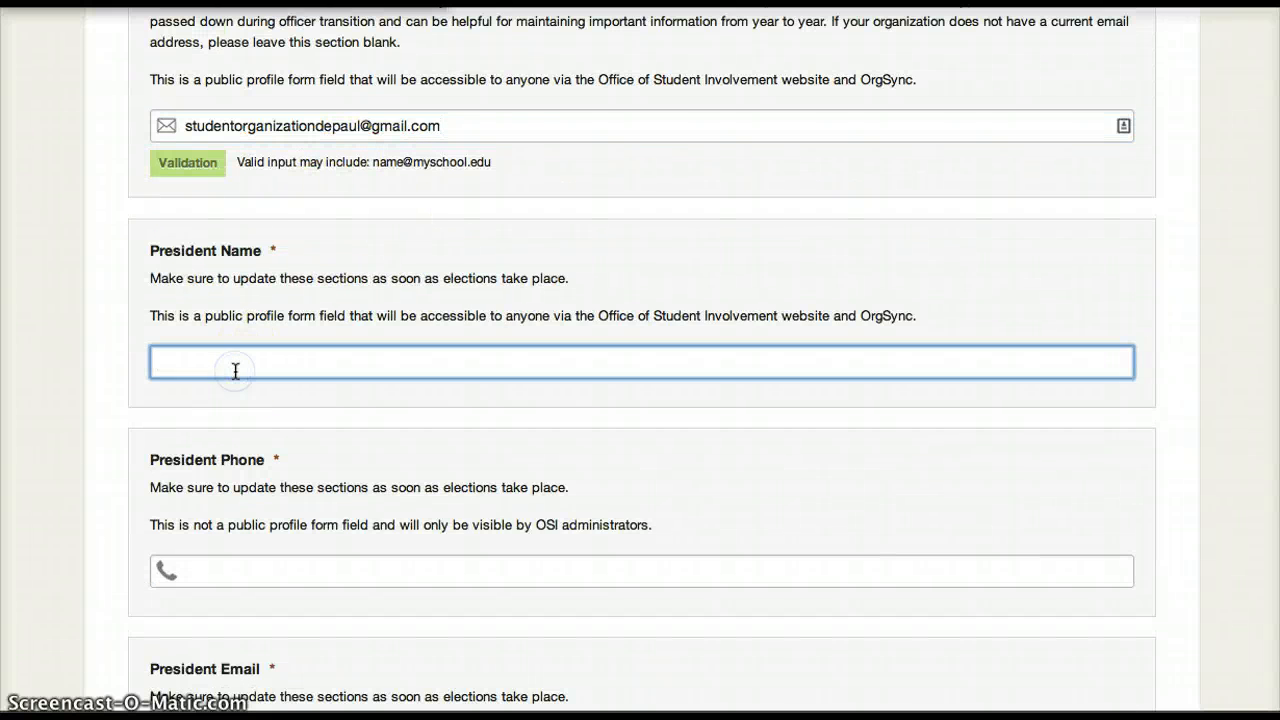
text(President)
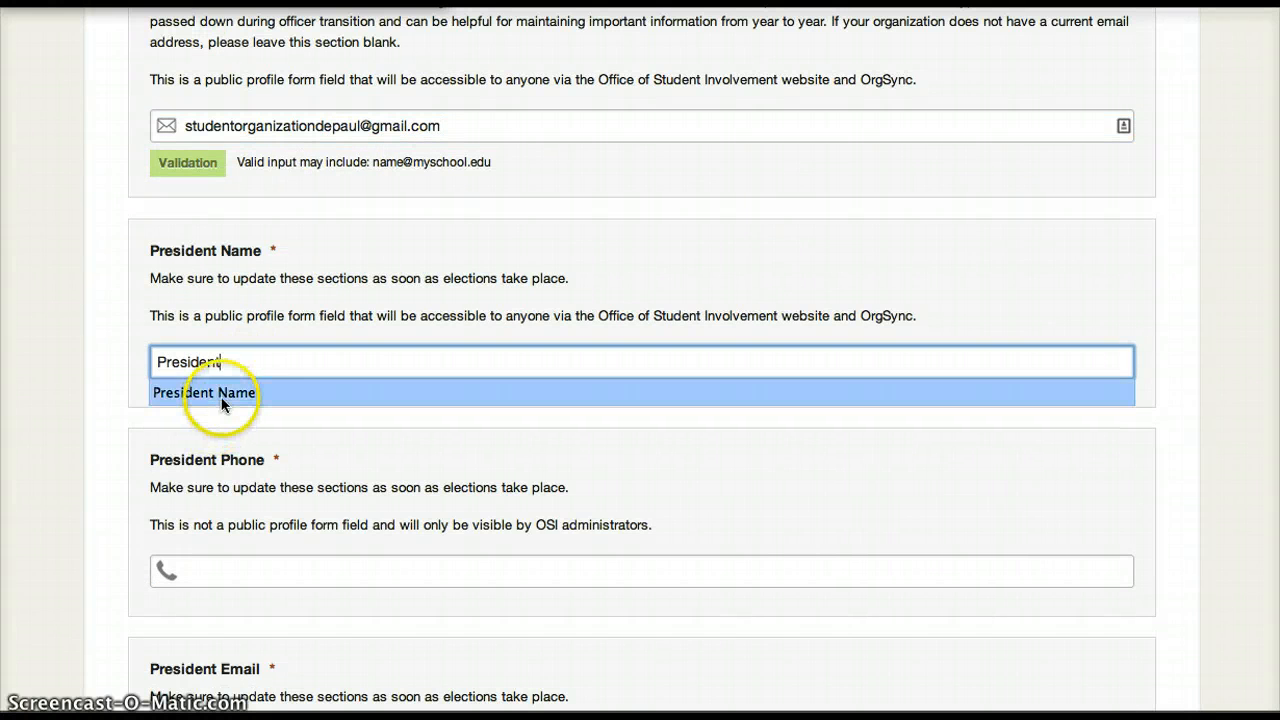
click(223, 394)
click(226, 578)
text(312-555)
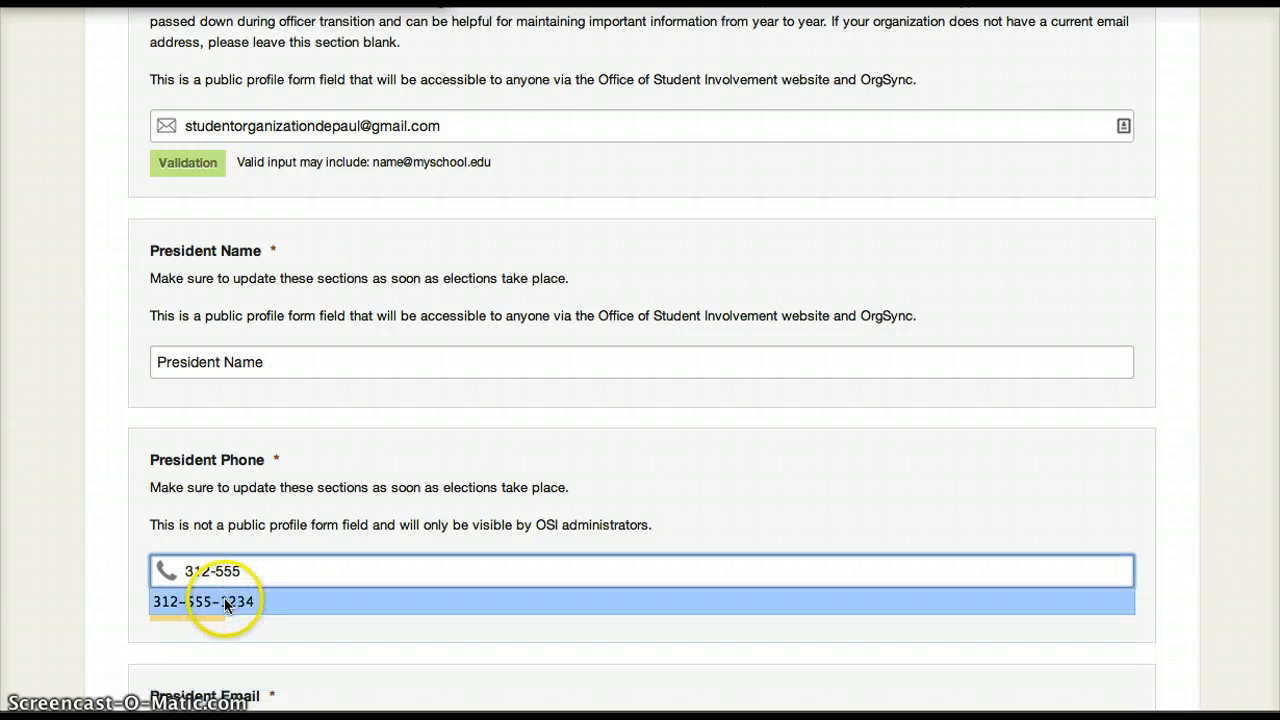
click(224, 601)
Fill in the president's e-mail address.
scroll(224, 597, down, 3)
click(224, 597)
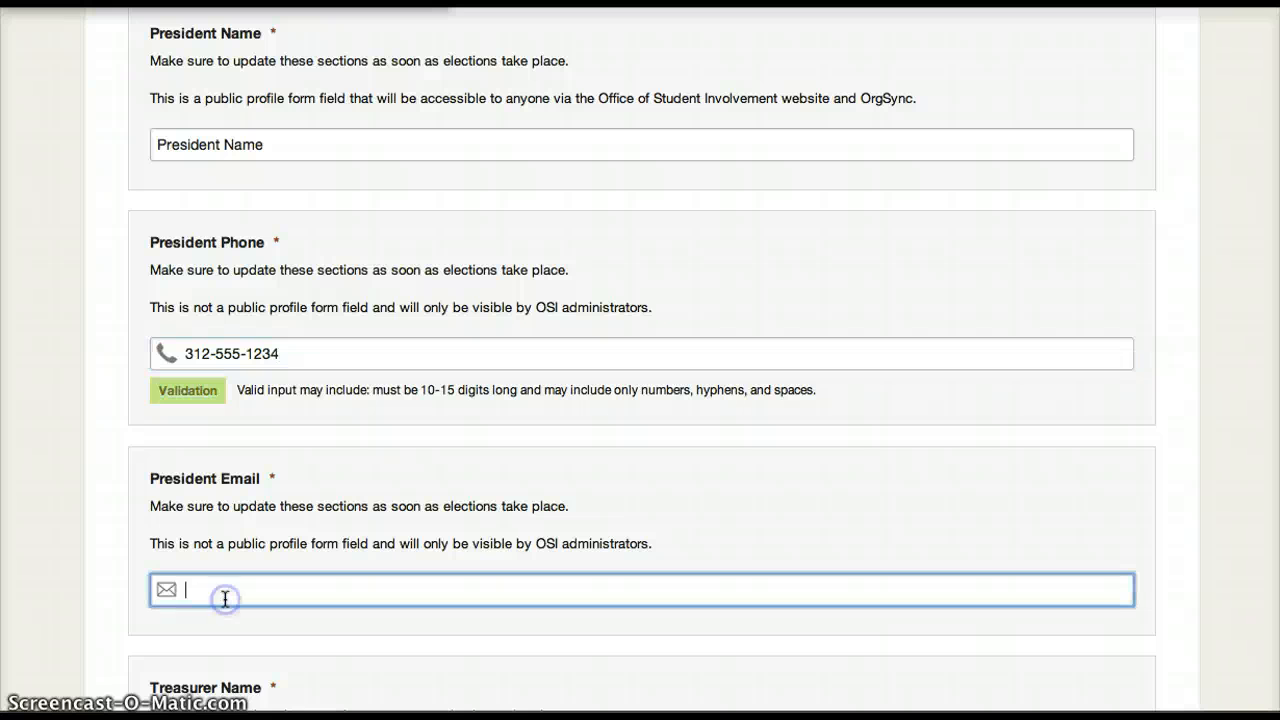
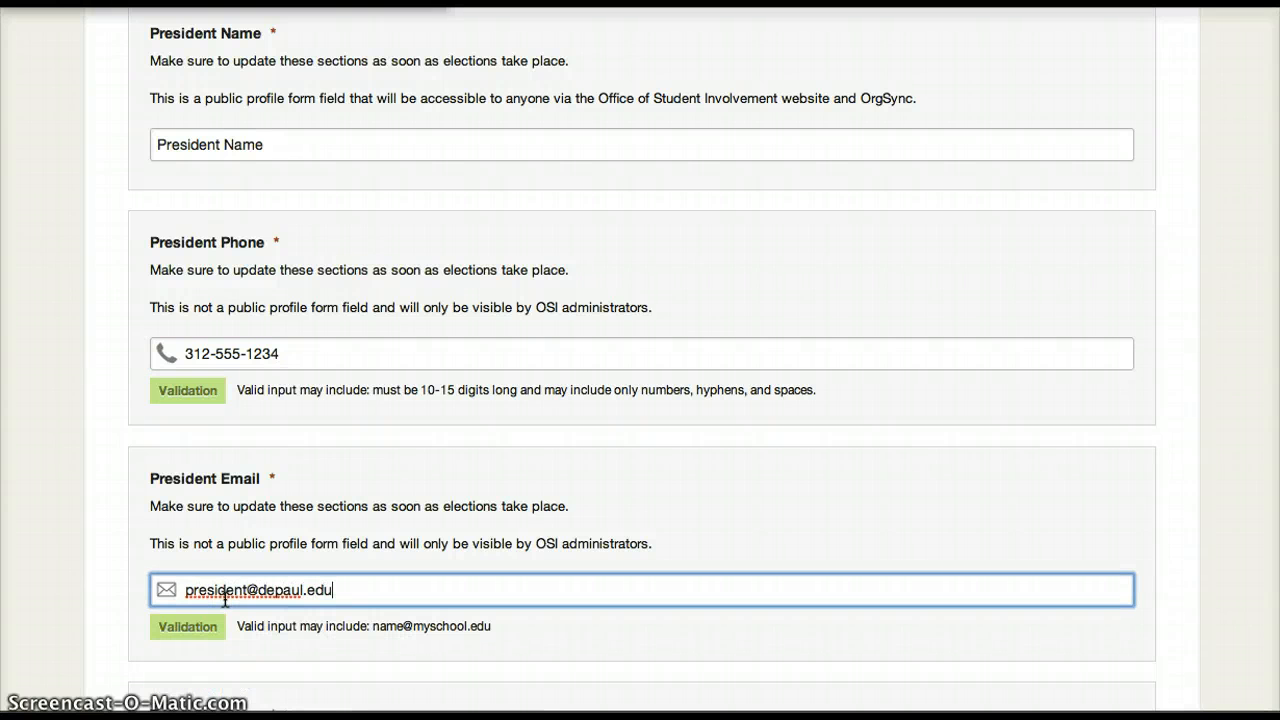
Fill in the treasurer's name with the placeholder text Treasurer Name.
scroll(224, 597, down, 3)
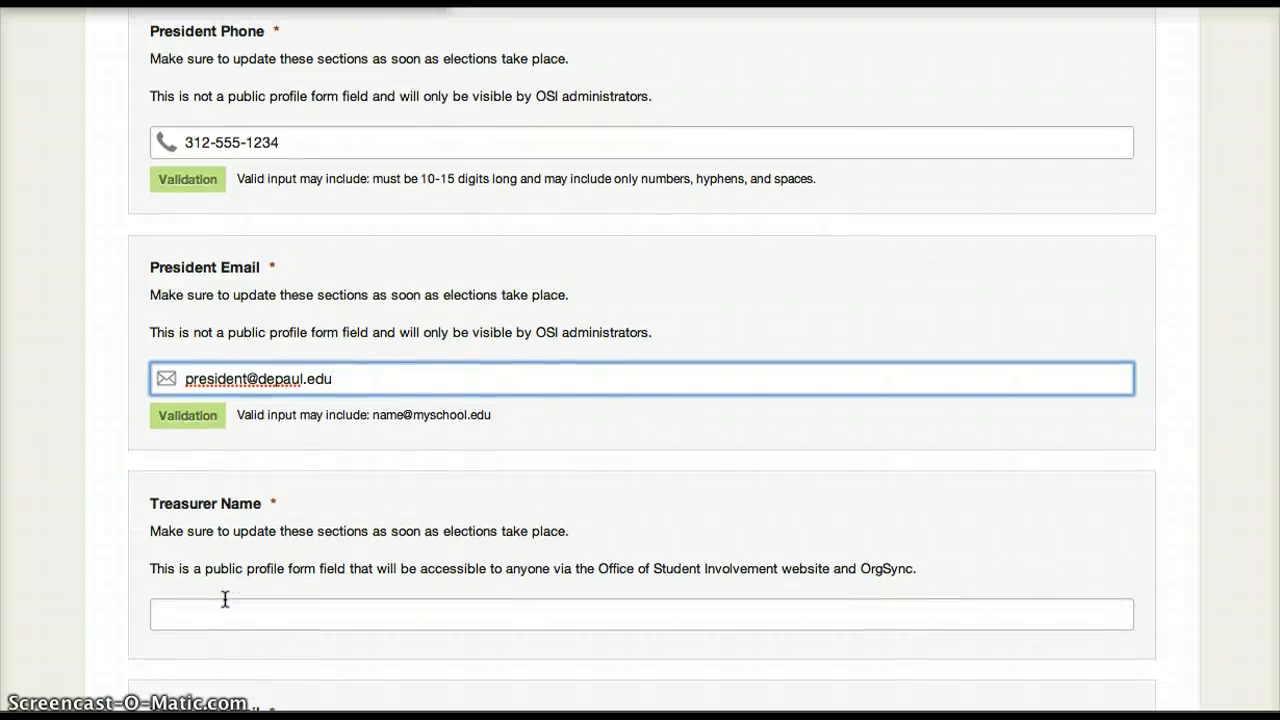
scroll(224, 597, up, 4)
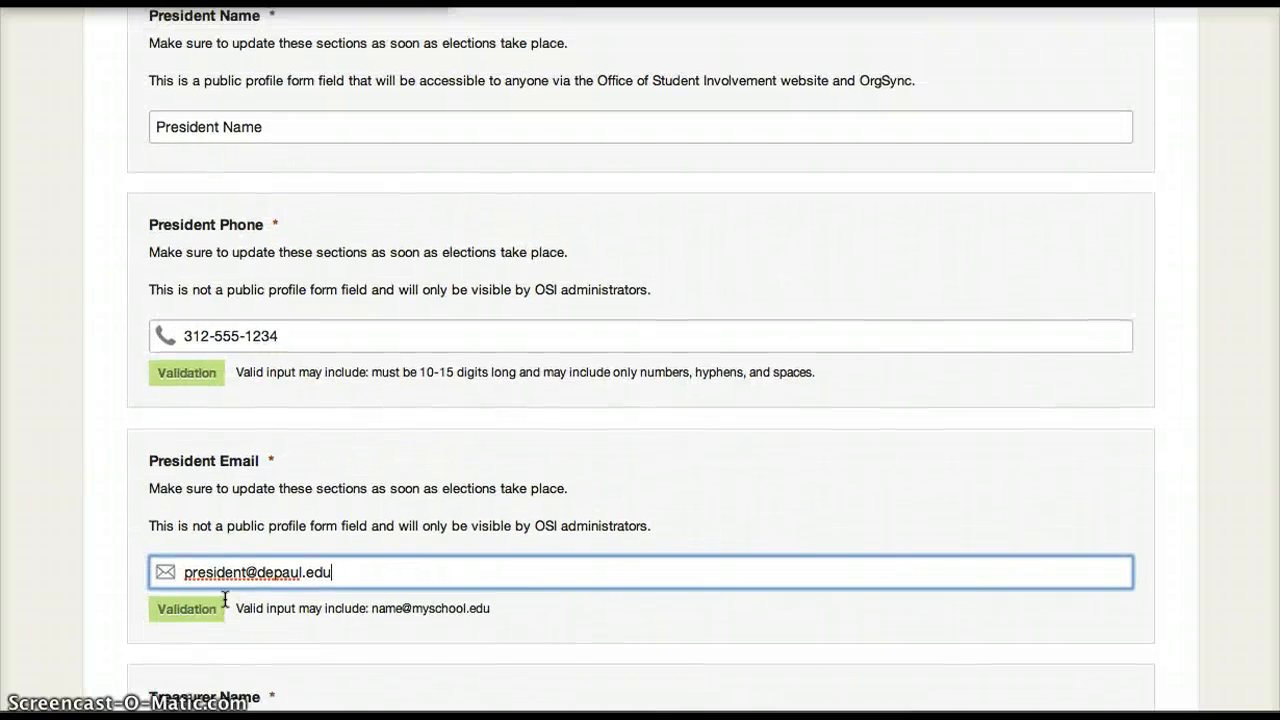
scroll(224, 597, down, 4)
scroll(224, 598, down, 4)
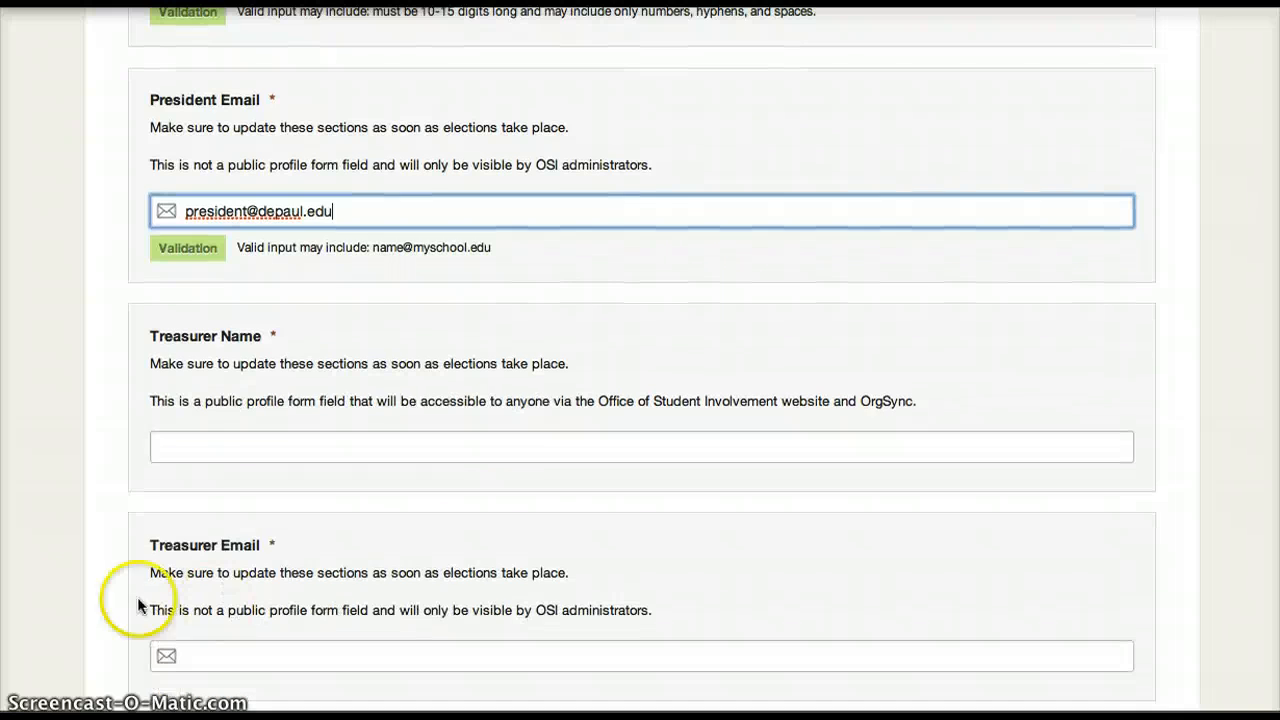
click(190, 455)
text(Trea)
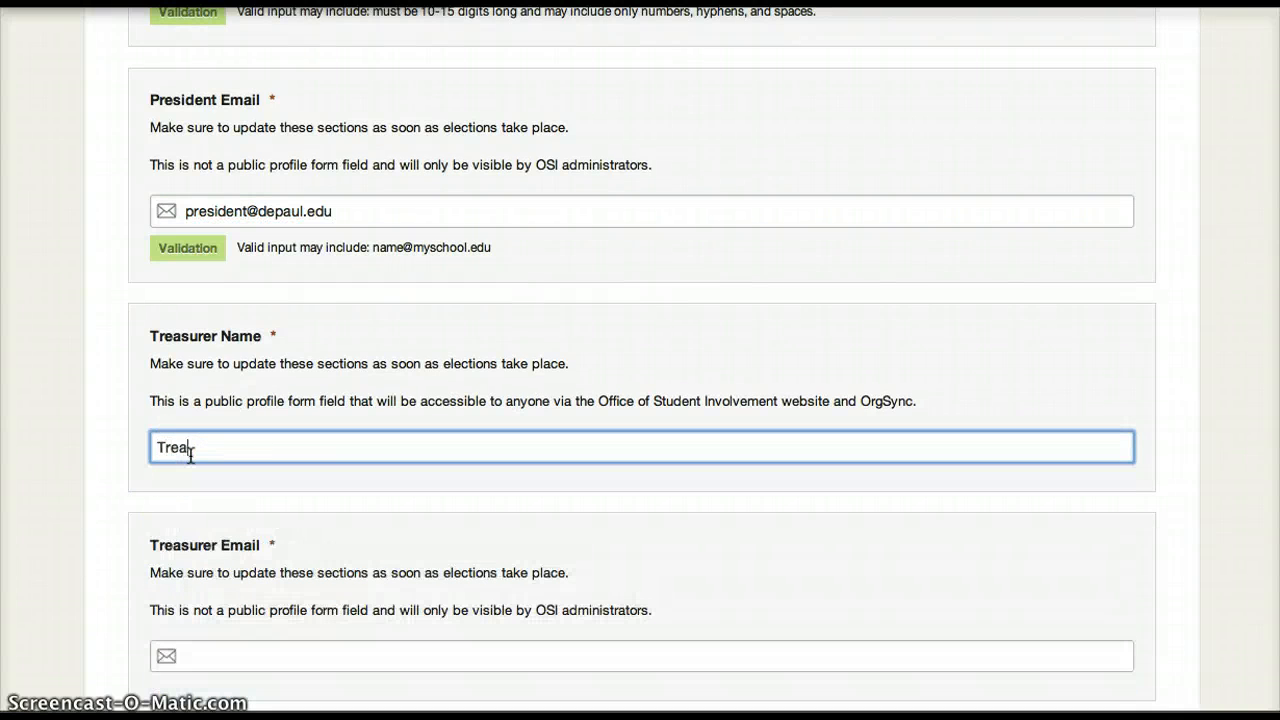
text(surer Name)
Fill in the treasurer's e-mail address.
scroll(249, 547, down, 3)
click(249, 547)
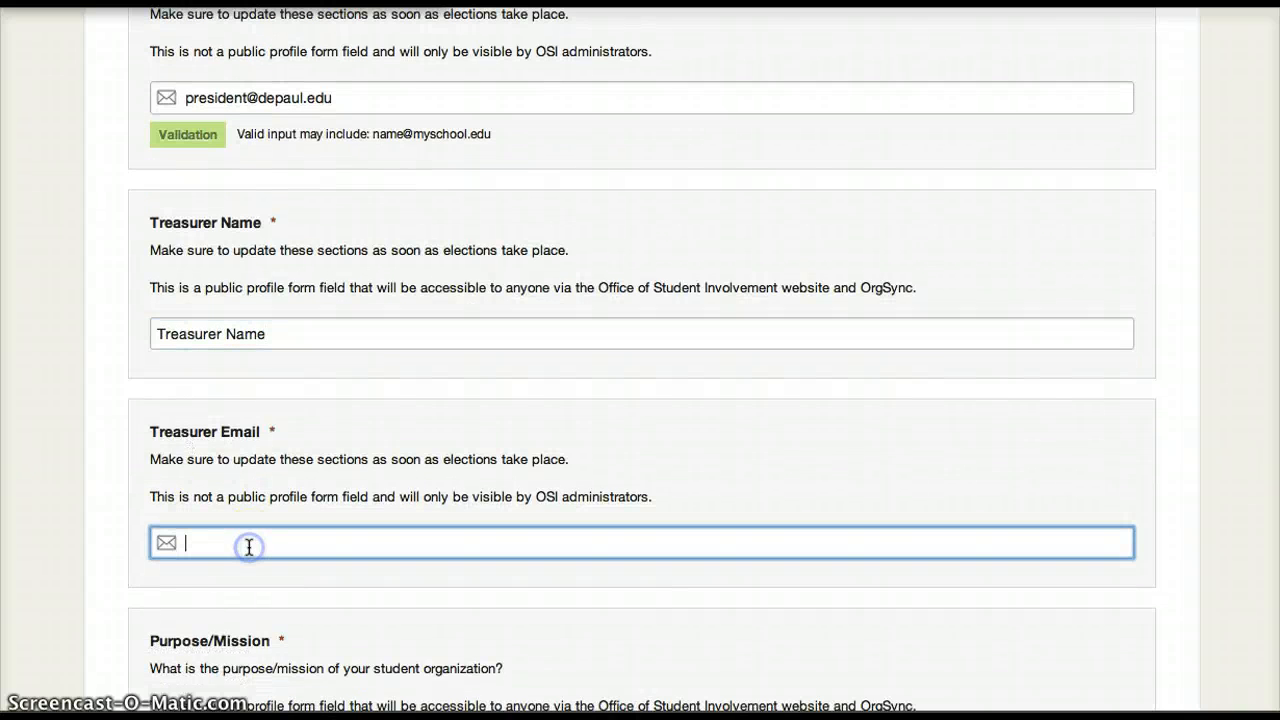
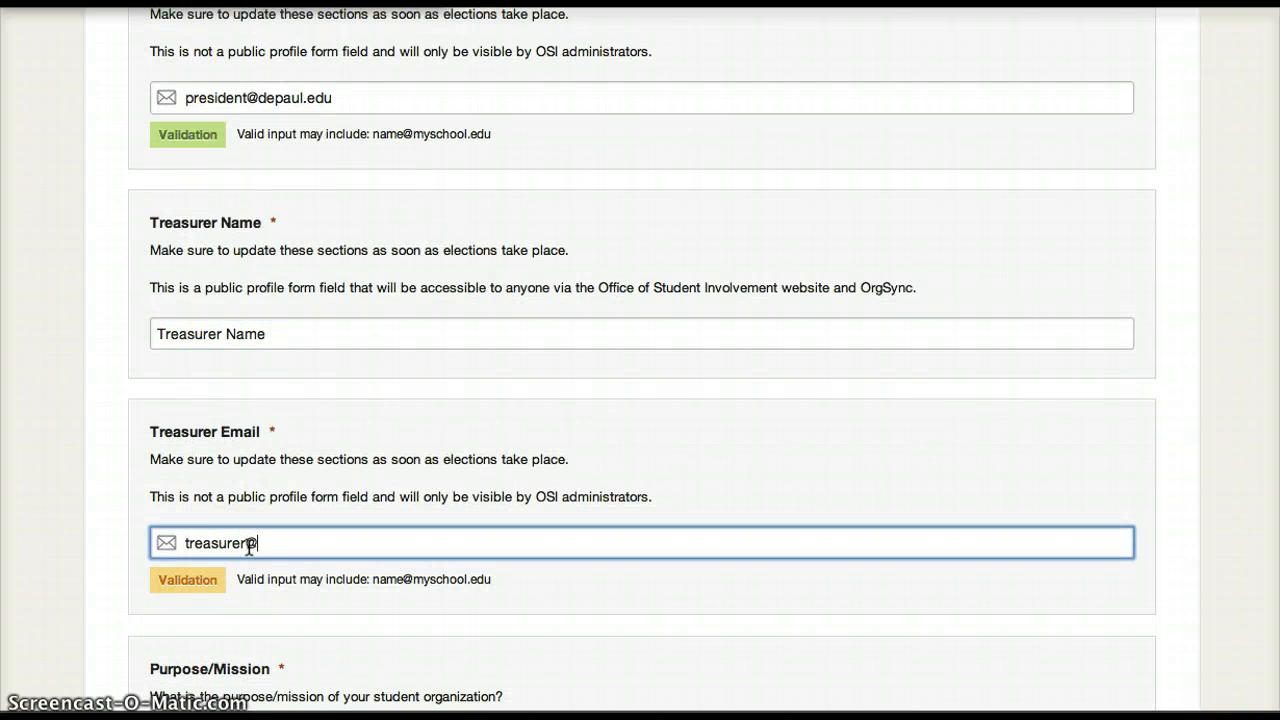
Enter the sample text Purpose as the organization's purpose/mission.
scroll(249, 547, down, 6)
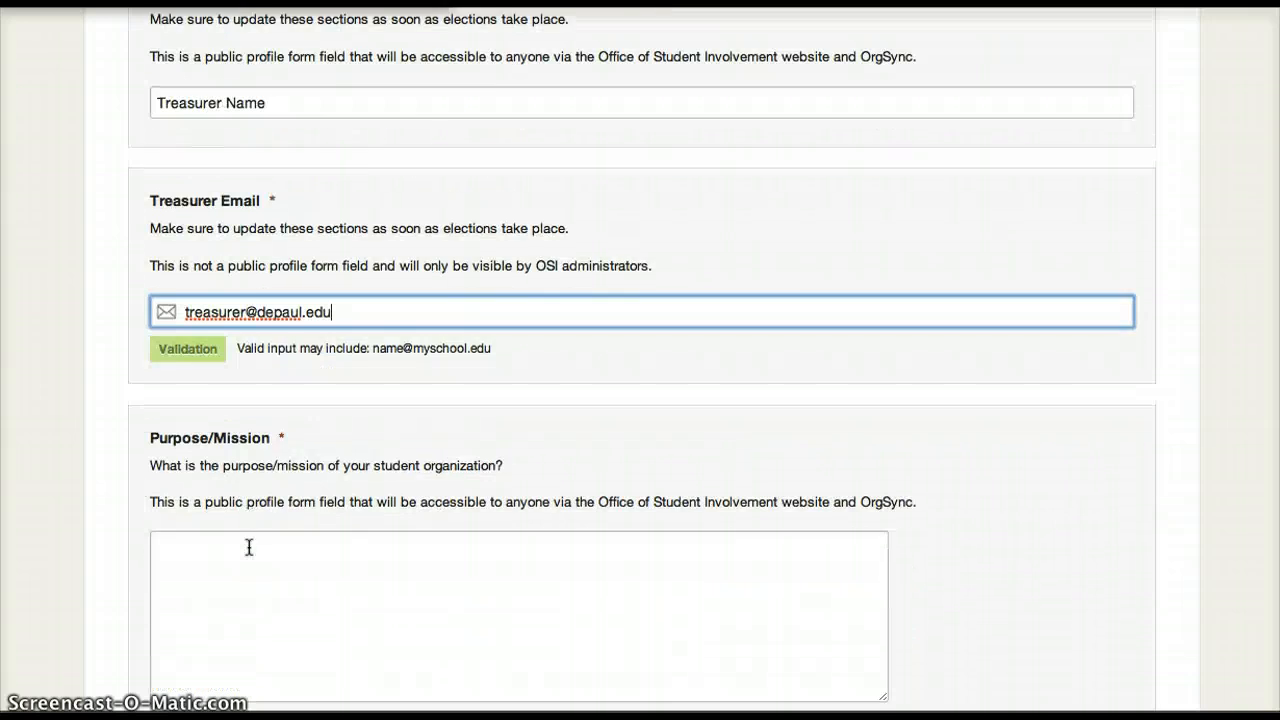
scroll(249, 547, down, 5)
click(225, 382)
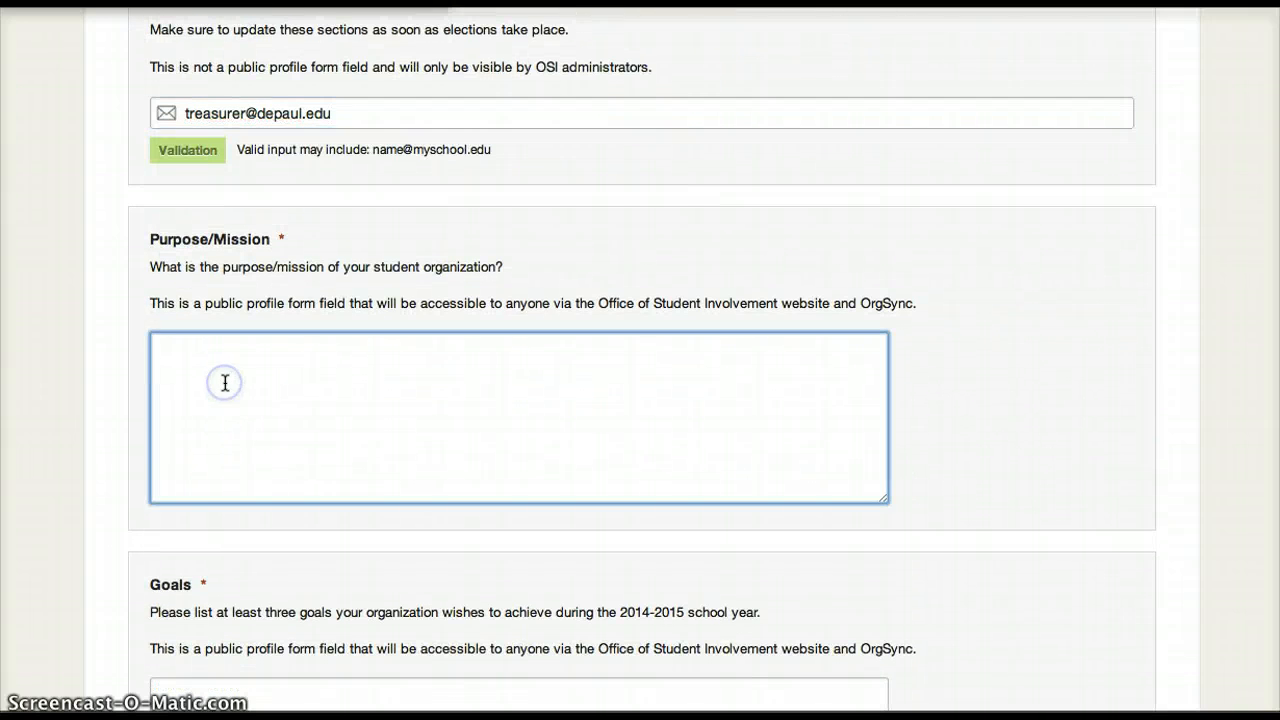
text(Purpose)
Enter the sample text Goals for the organization's goals and Highlights for the organization highlights.
scroll(225, 382, down, 5)
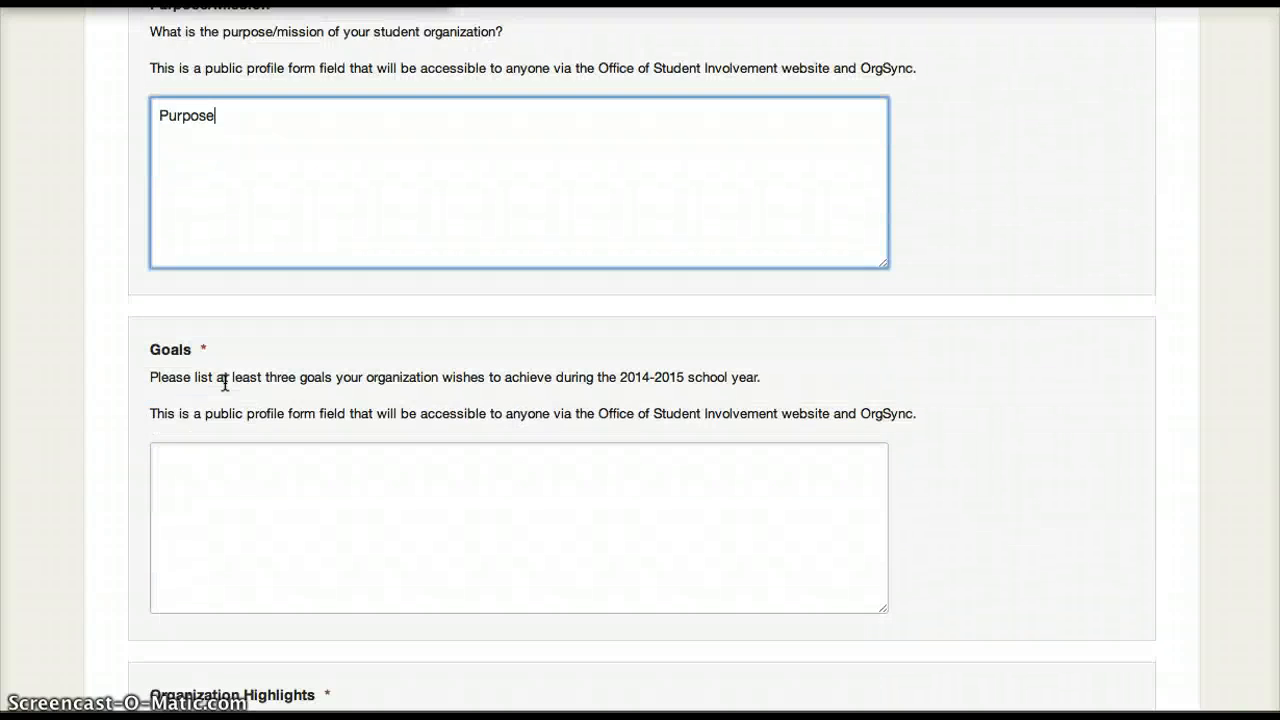
click(264, 388)
text(Goals)
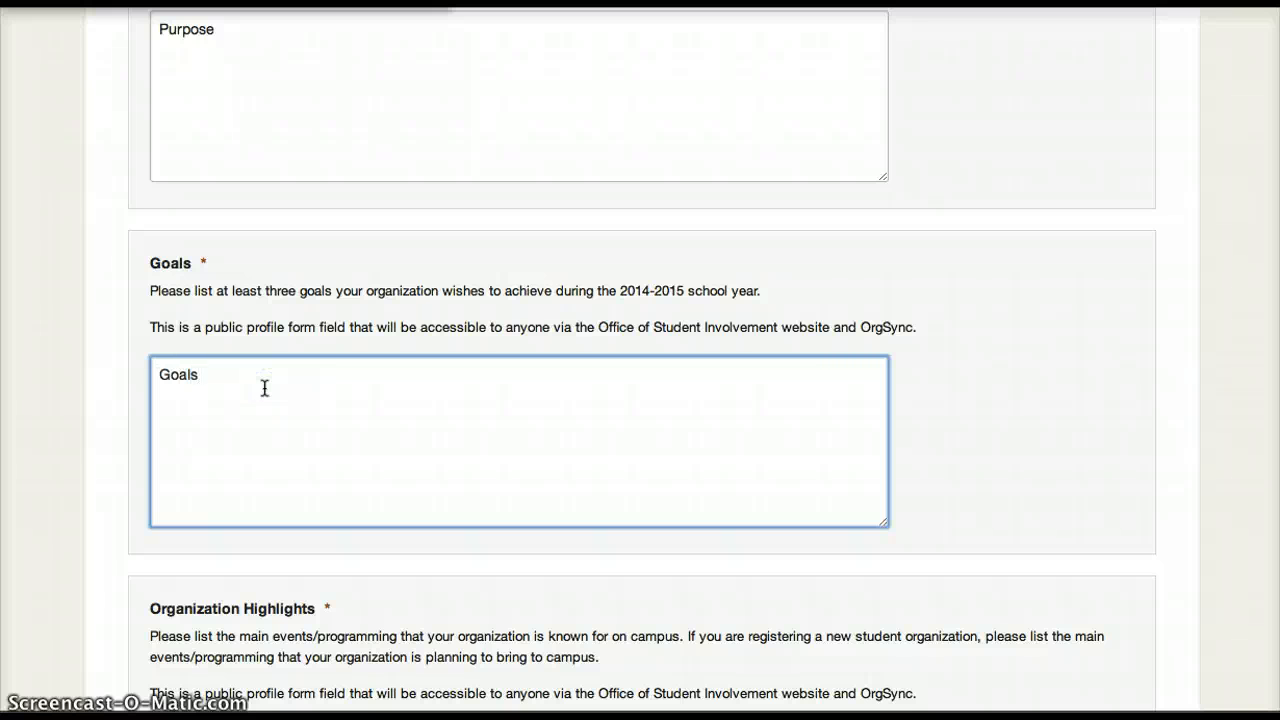
scroll(264, 388, down, 3)
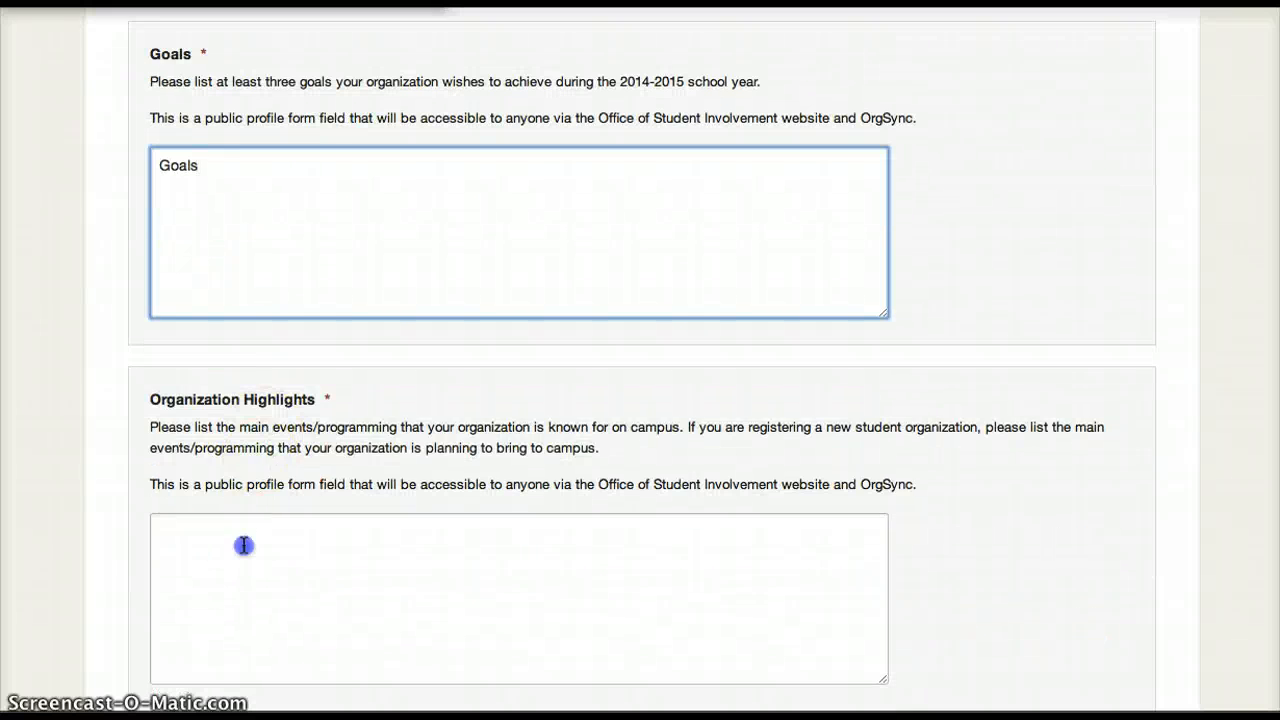
click(243, 545)
text(Highlights)
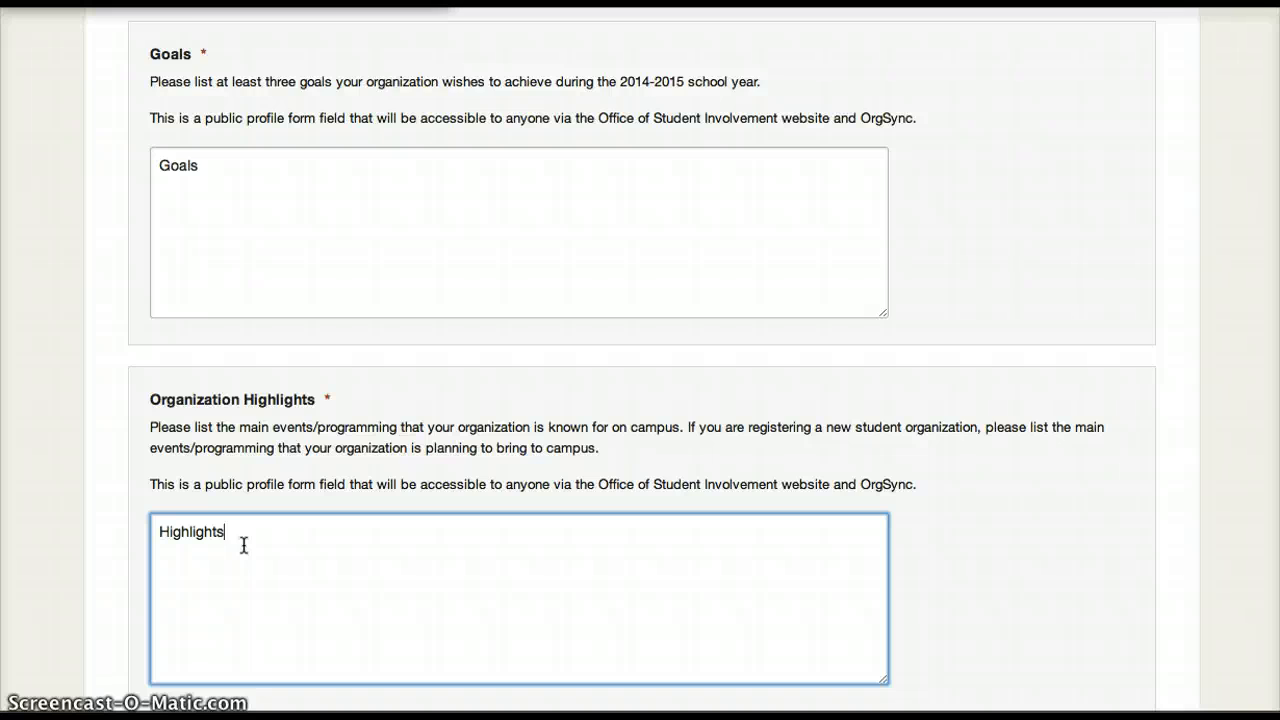
Upload the Constitution document from the Desktop as the student organization constitution.
scroll(243, 545, down, 7)
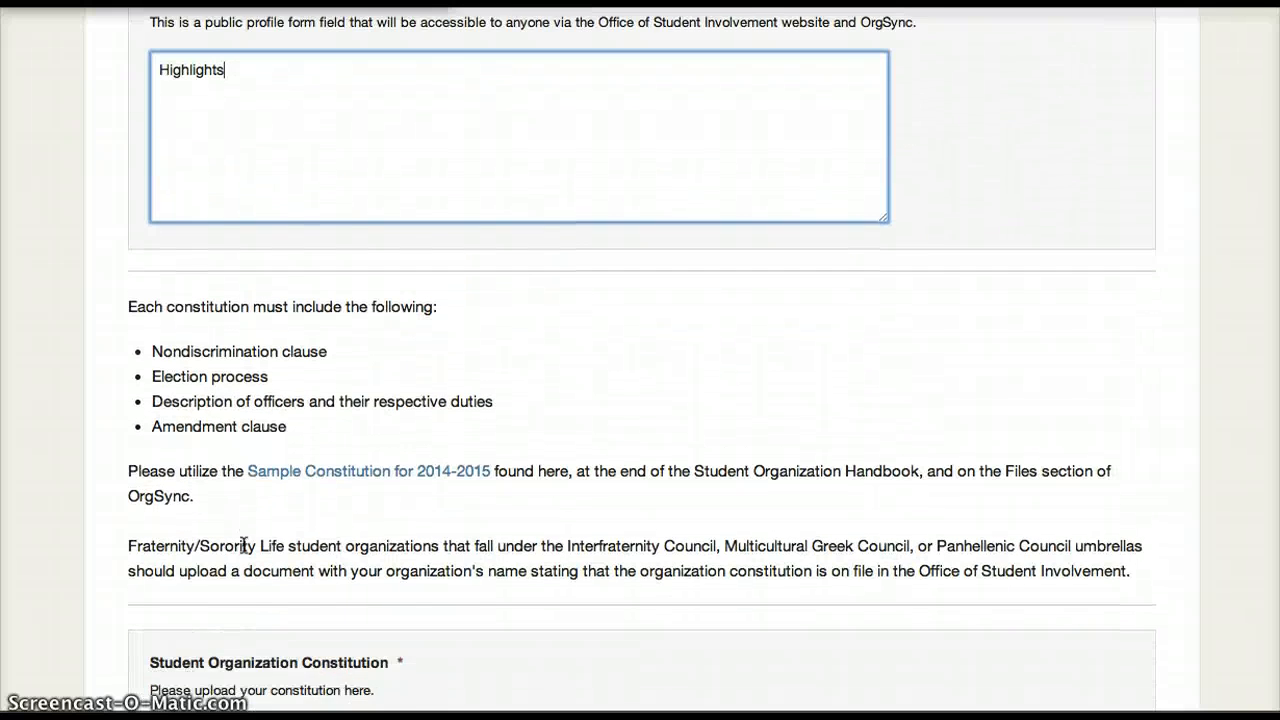
scroll(243, 545, down, 4)
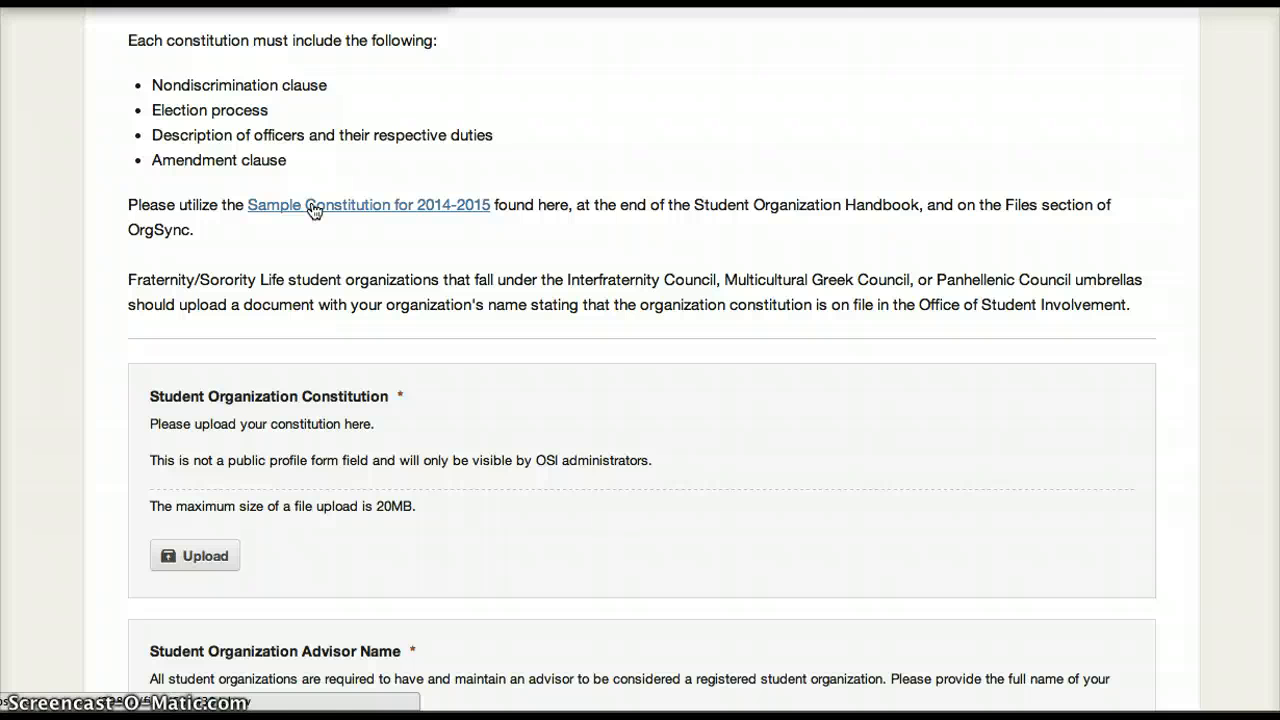
scroll(312, 208, down, 3)
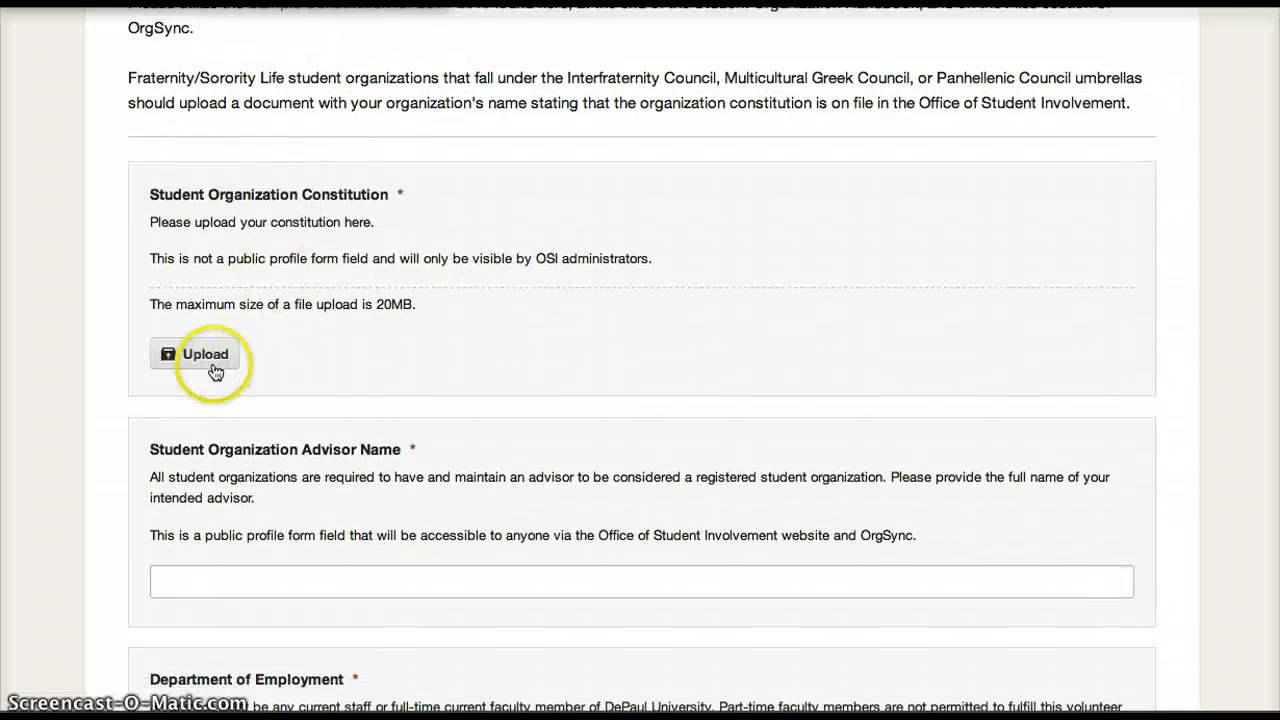
click(205, 362)
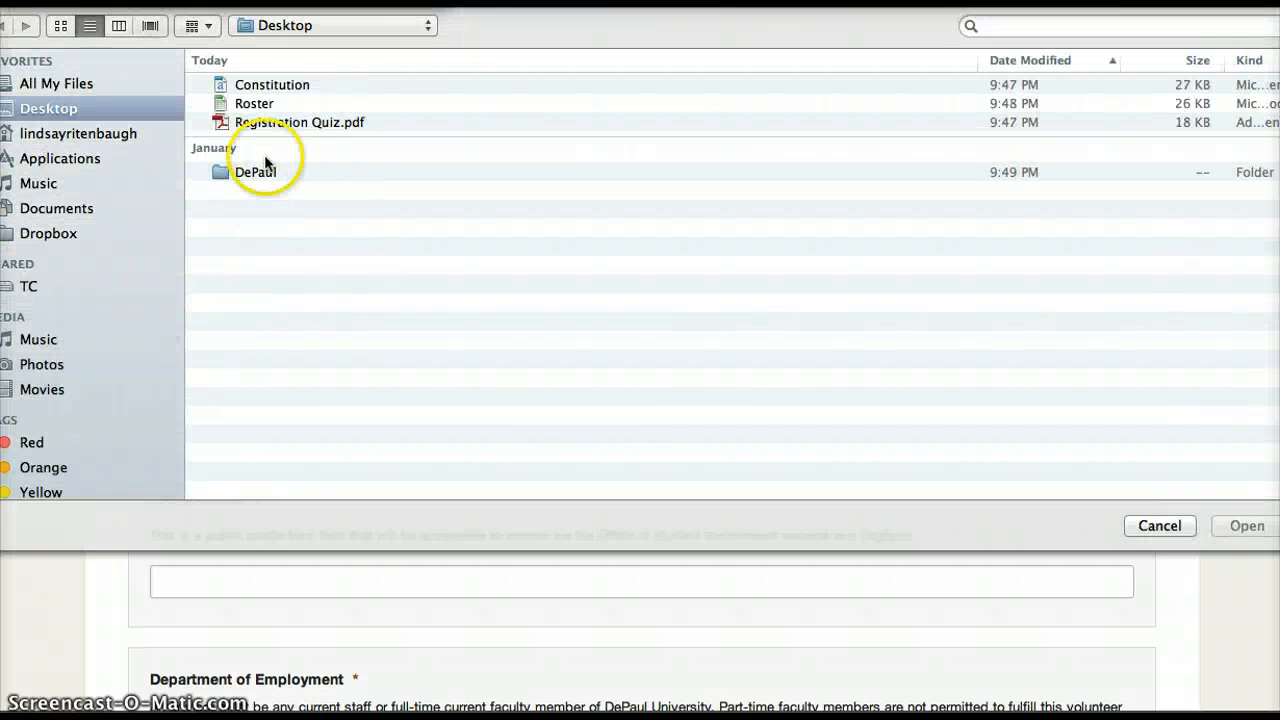
click(276, 86)
click(1245, 525)
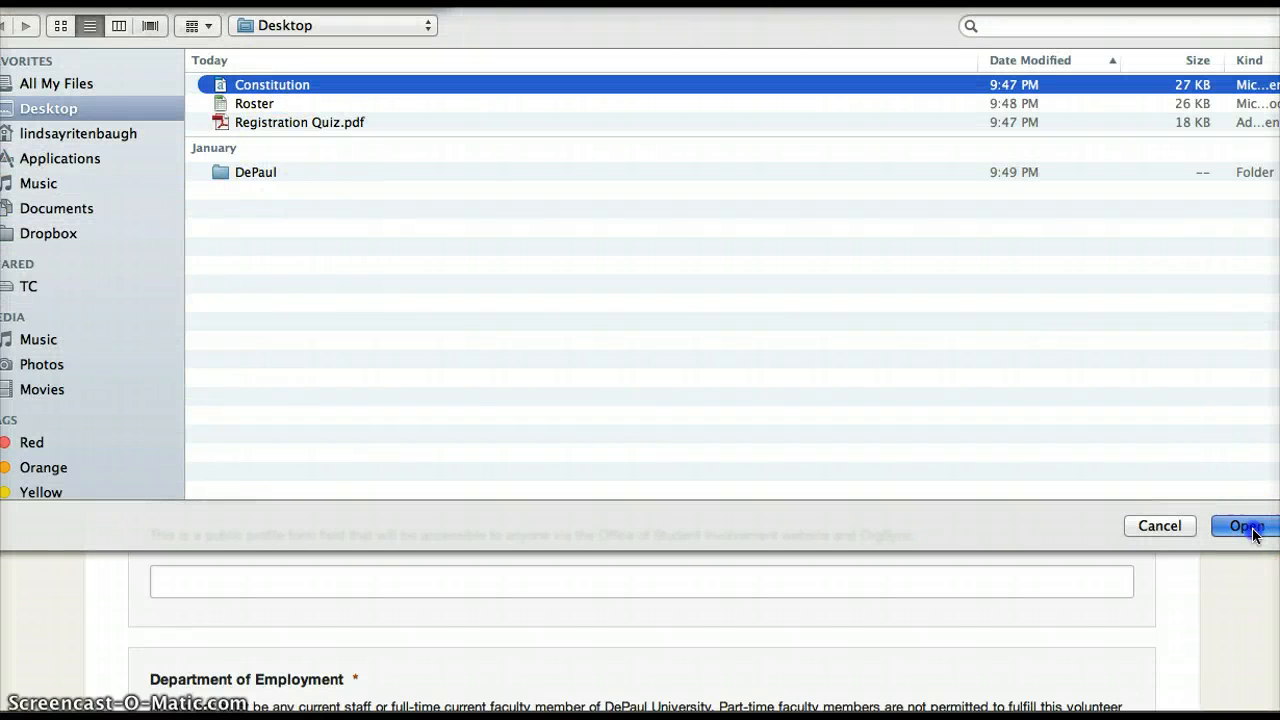
Fill in the full name of the student organization advisor.
scroll(914, 553, down, 3)
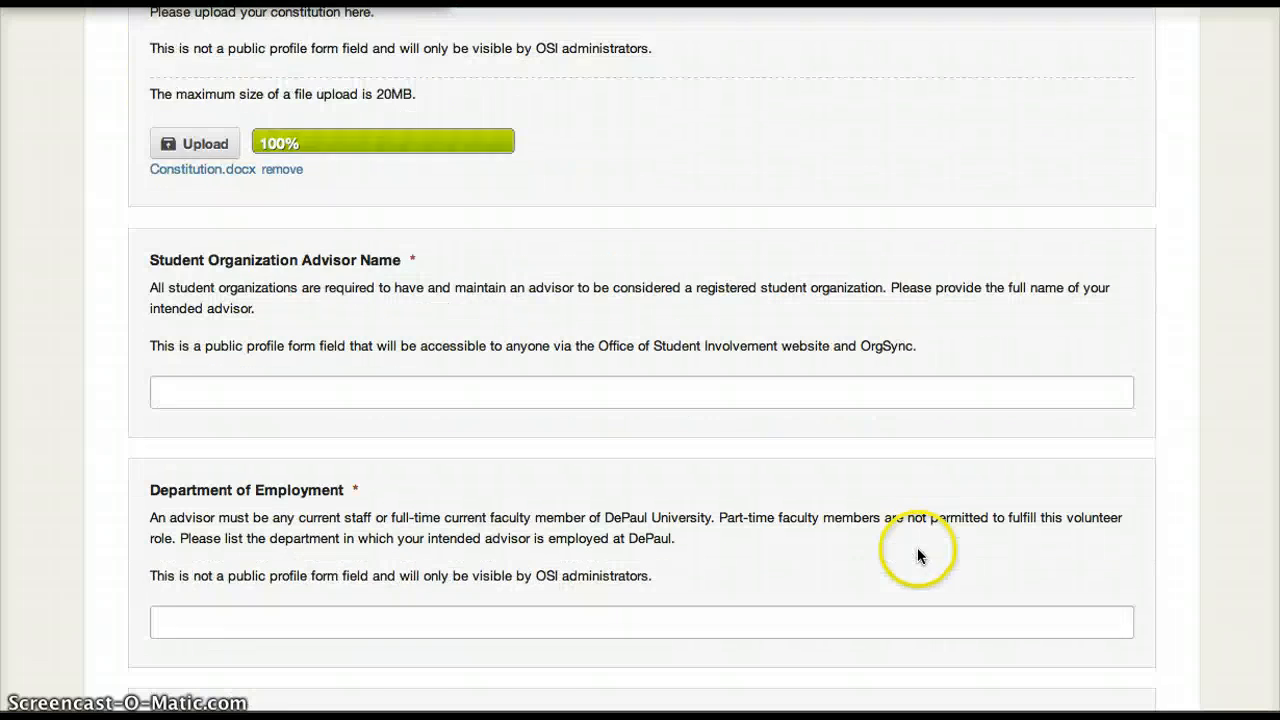
click(564, 387)
text(Lindsay)
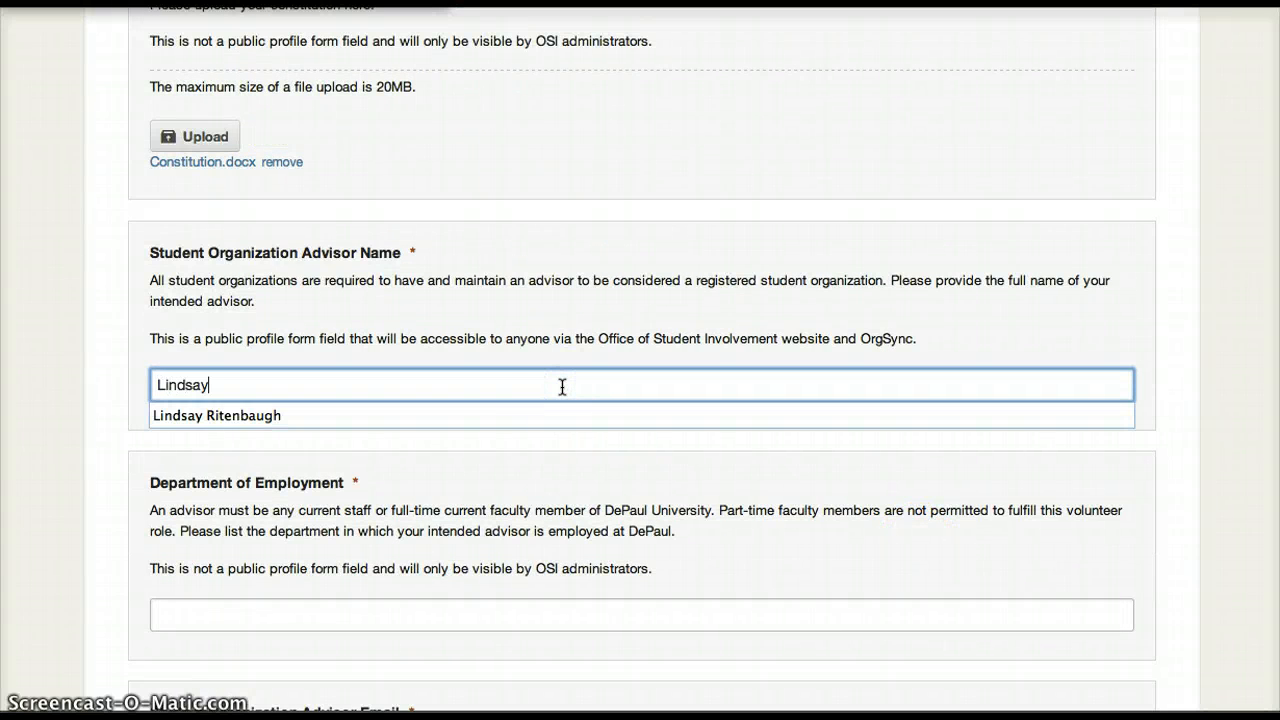
click(472, 414)
Set the advisor's department of employment to Office of Student Involvement.
scroll(462, 440, down, 2)
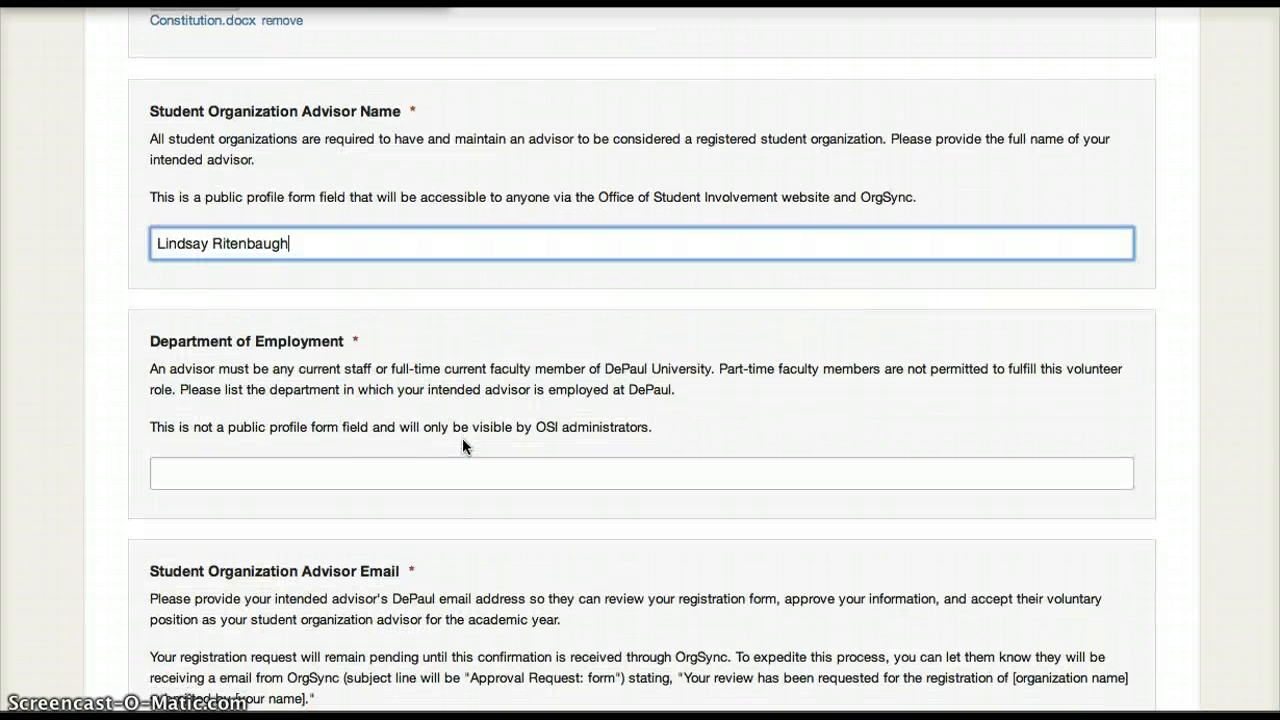
click(408, 483)
text(Off)
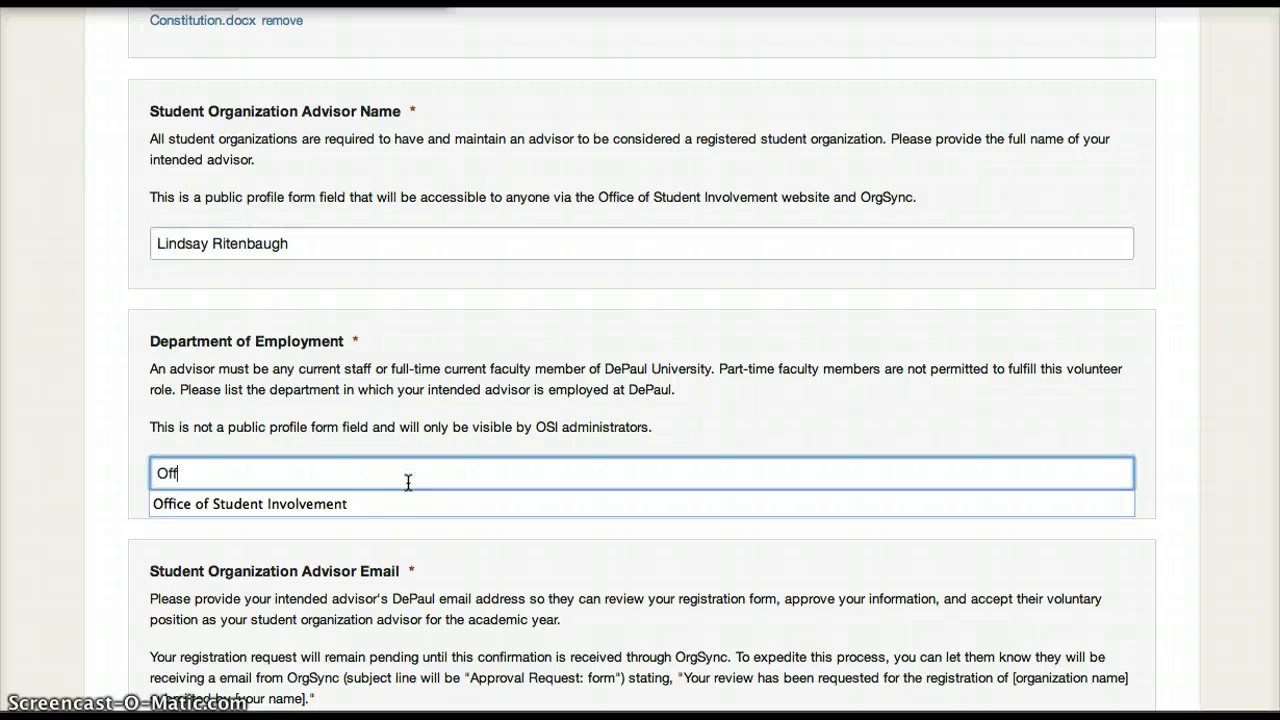
click(371, 503)
Fill in the student organization advisor's e-mail address.
scroll(375, 505, down, 3)
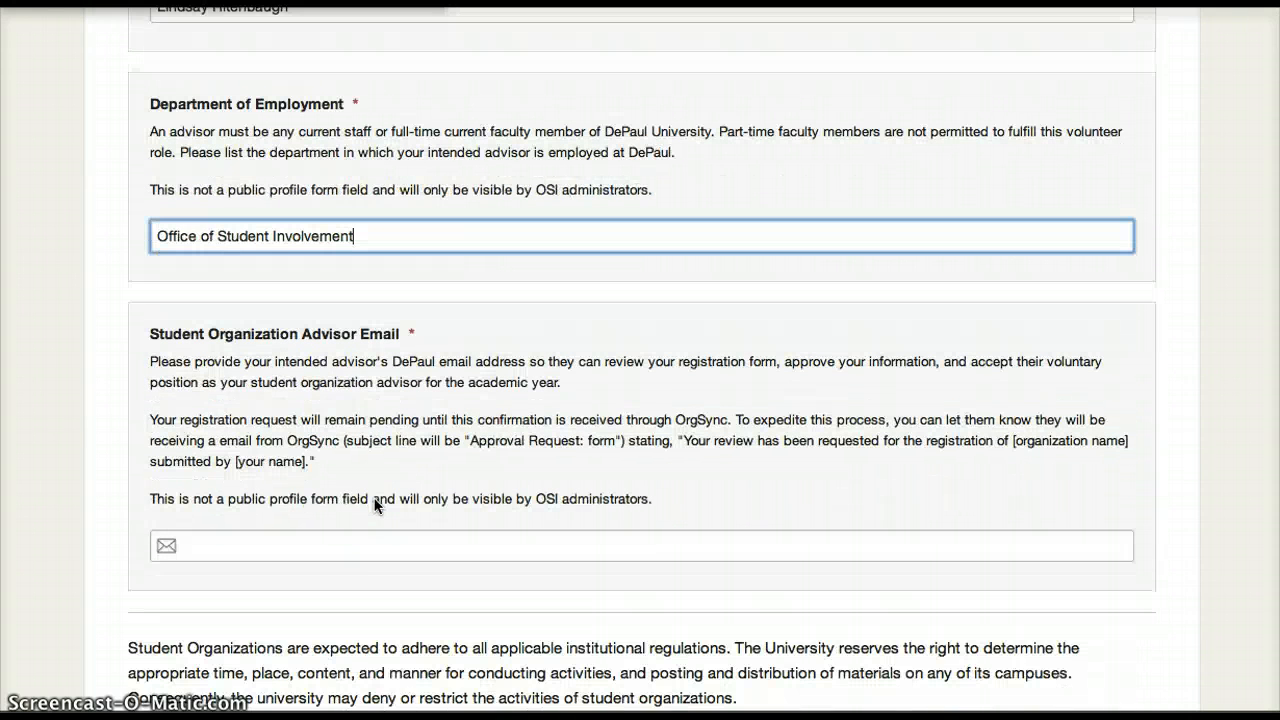
click(340, 540)
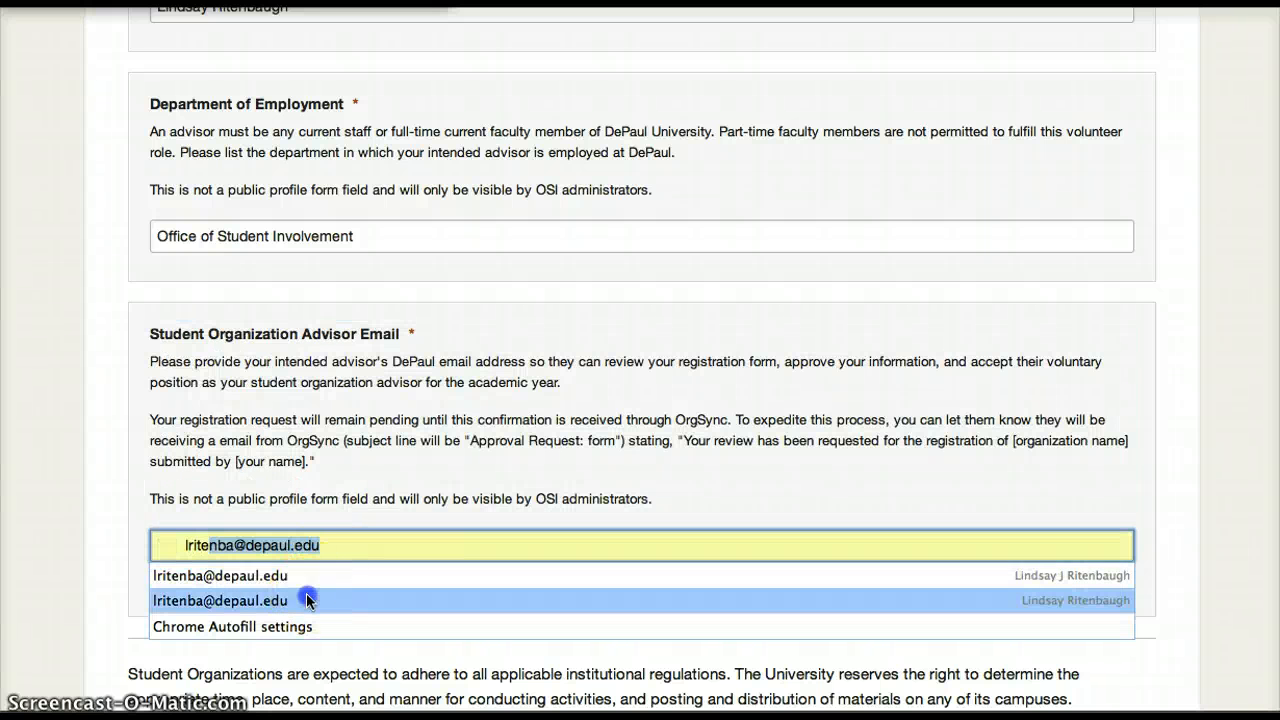
click(306, 597)
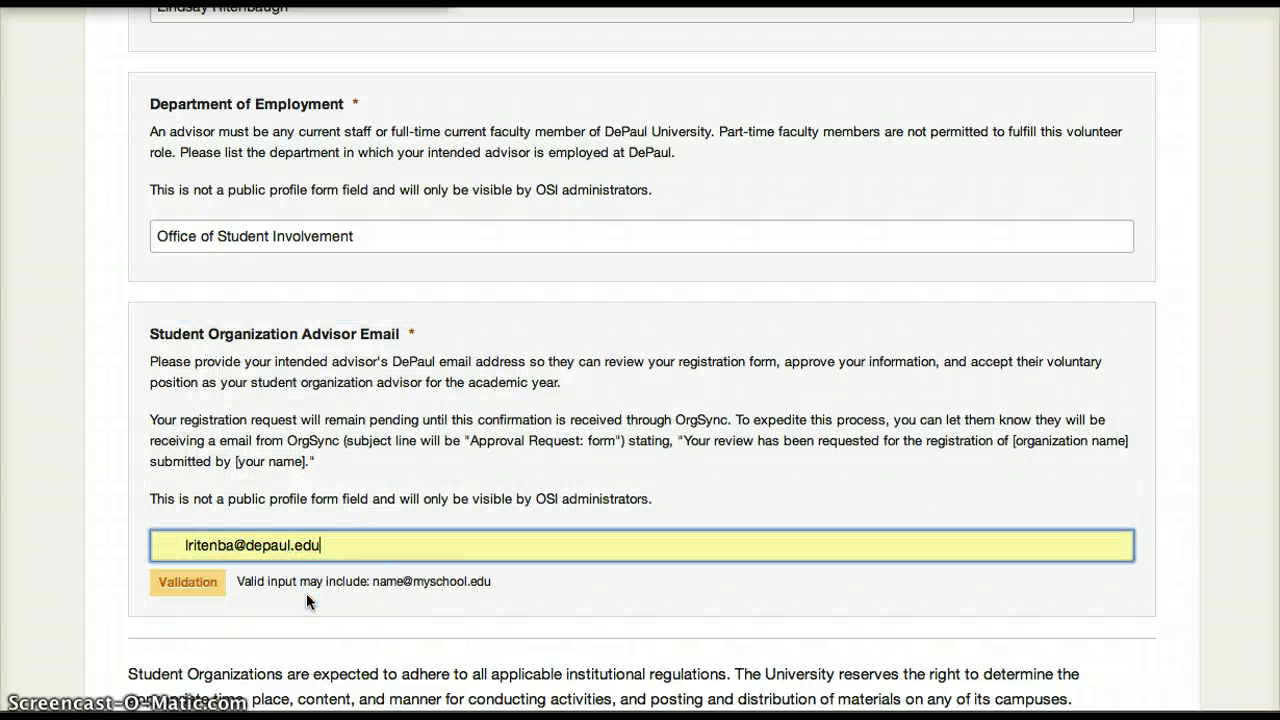
Agree to the Code of Student Responsibility and Standards of Involvement commitments, and continue to the following form page.
scroll(306, 593, down, 5)
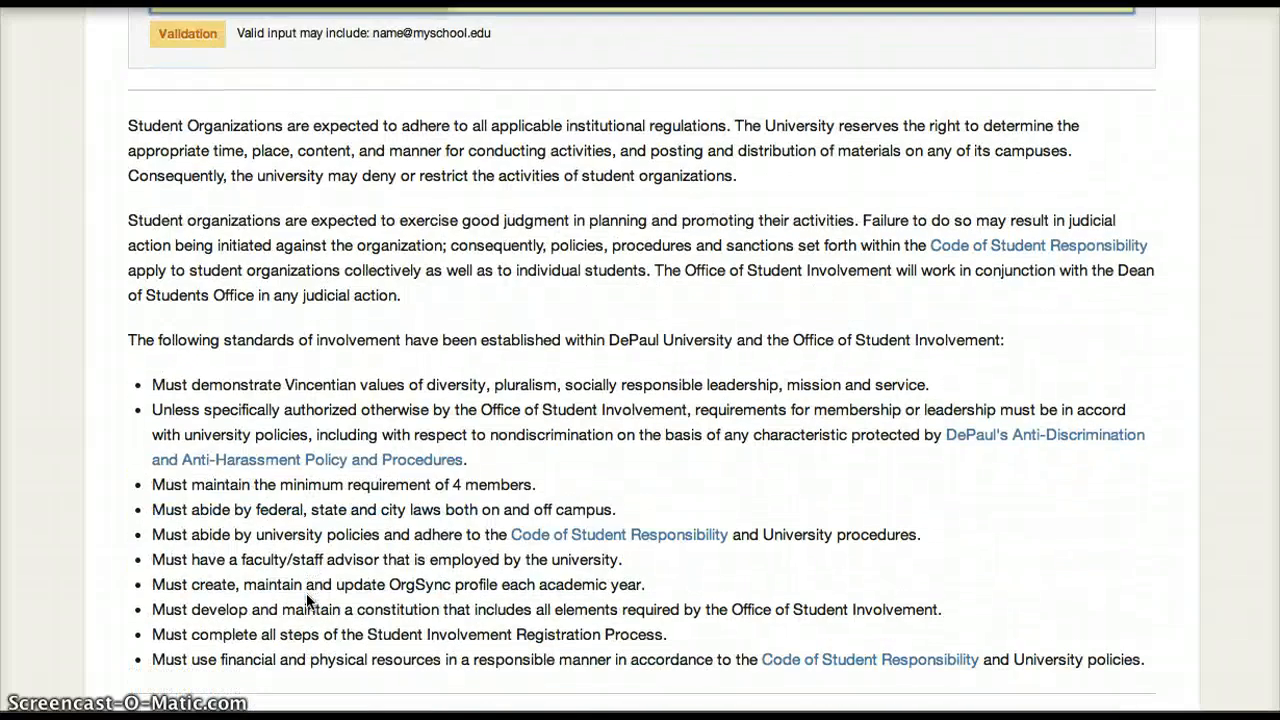
scroll(306, 593, down, 2)
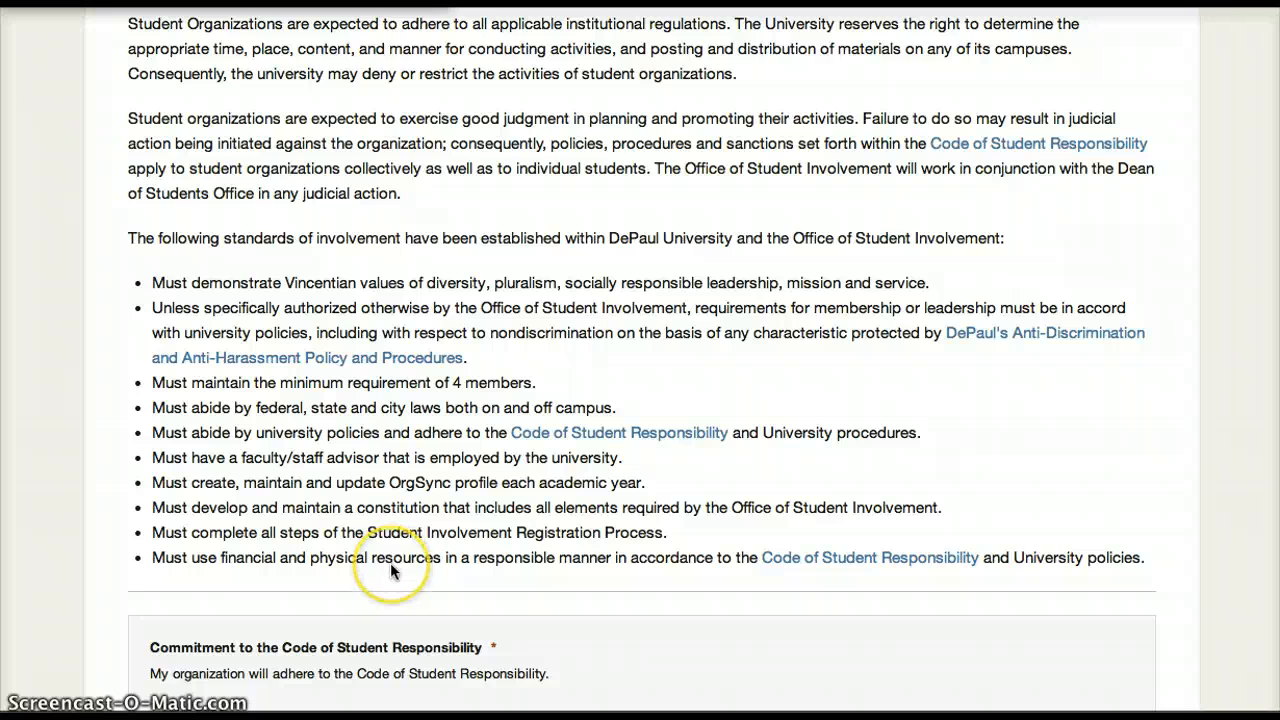
scroll(390, 562, down, 5)
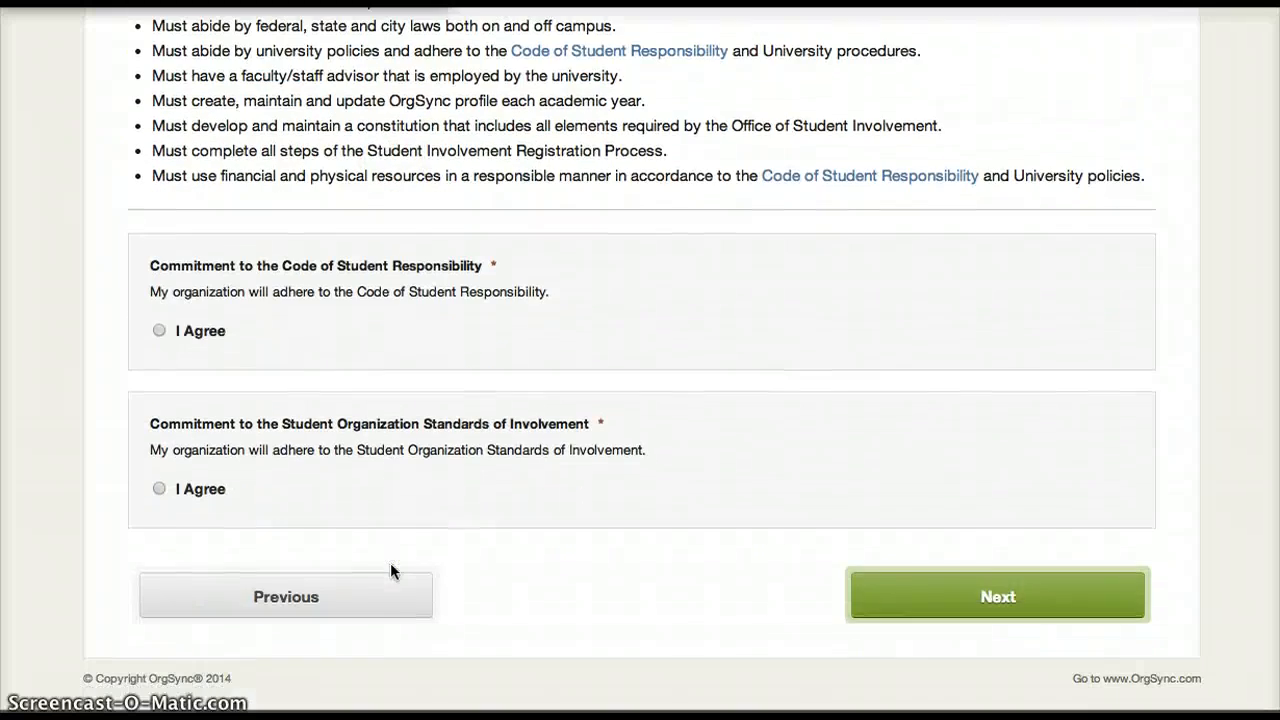
click(159, 331)
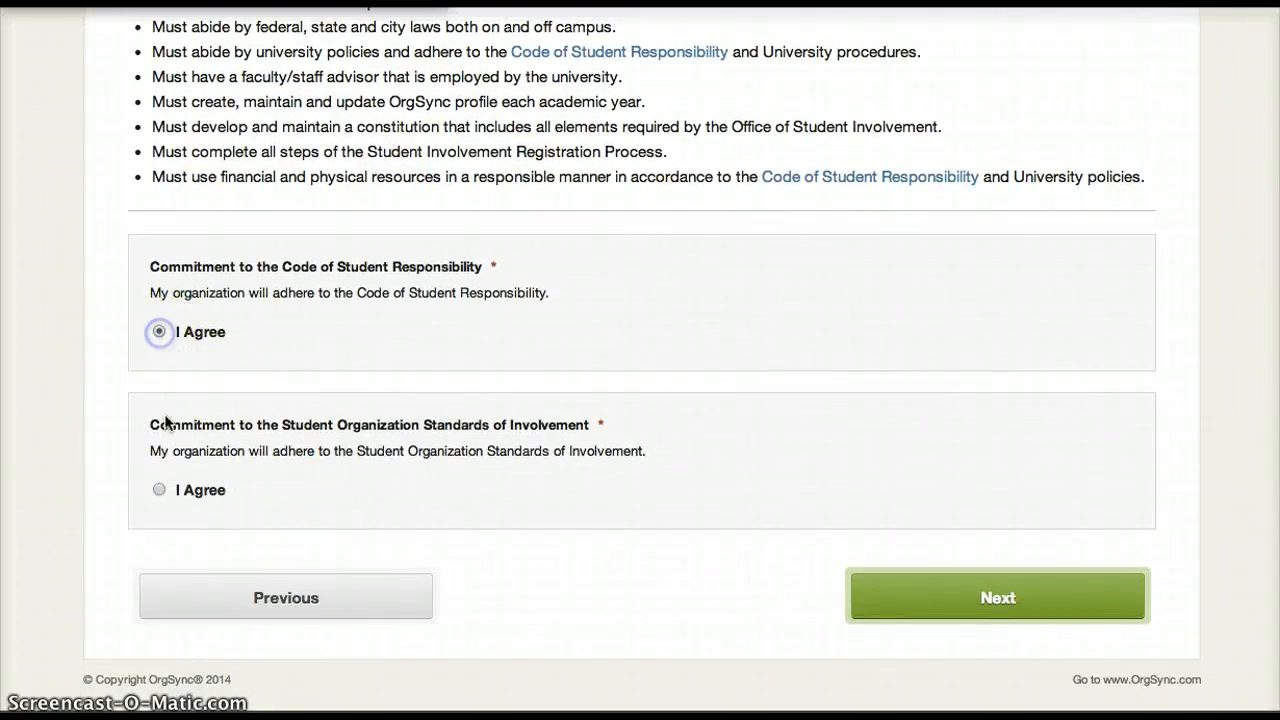
click(157, 490)
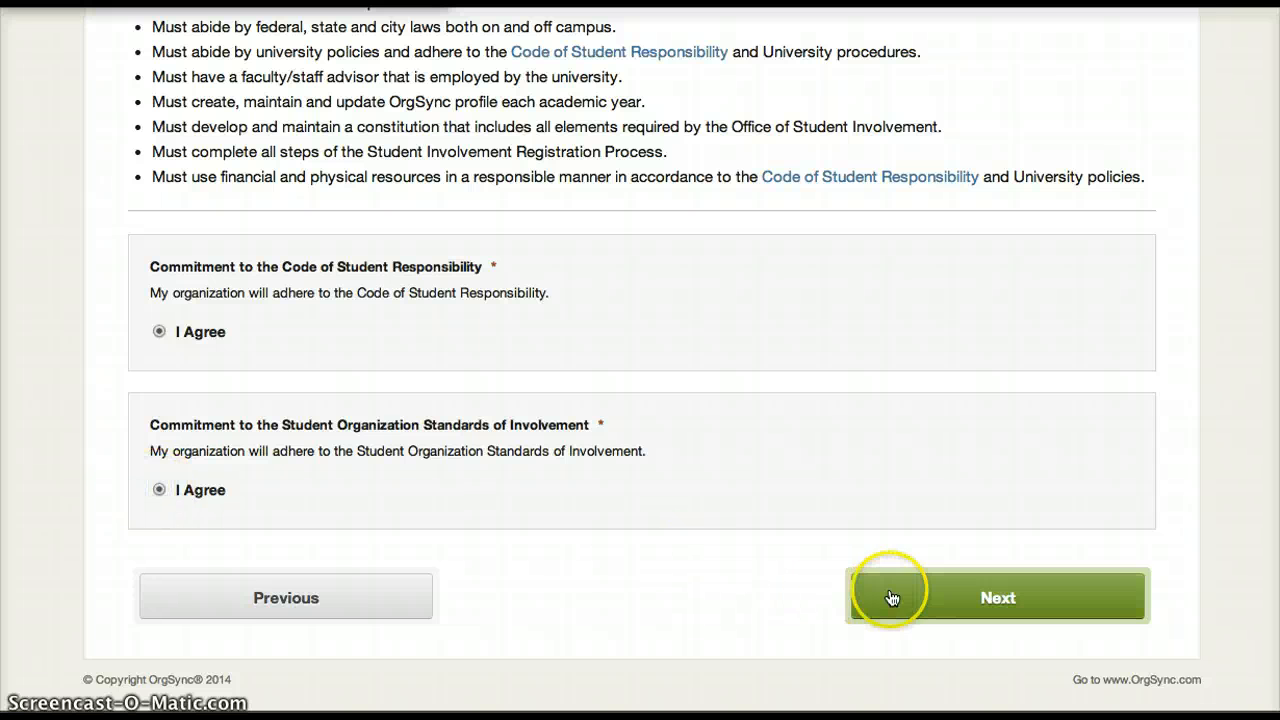
click(892, 597)
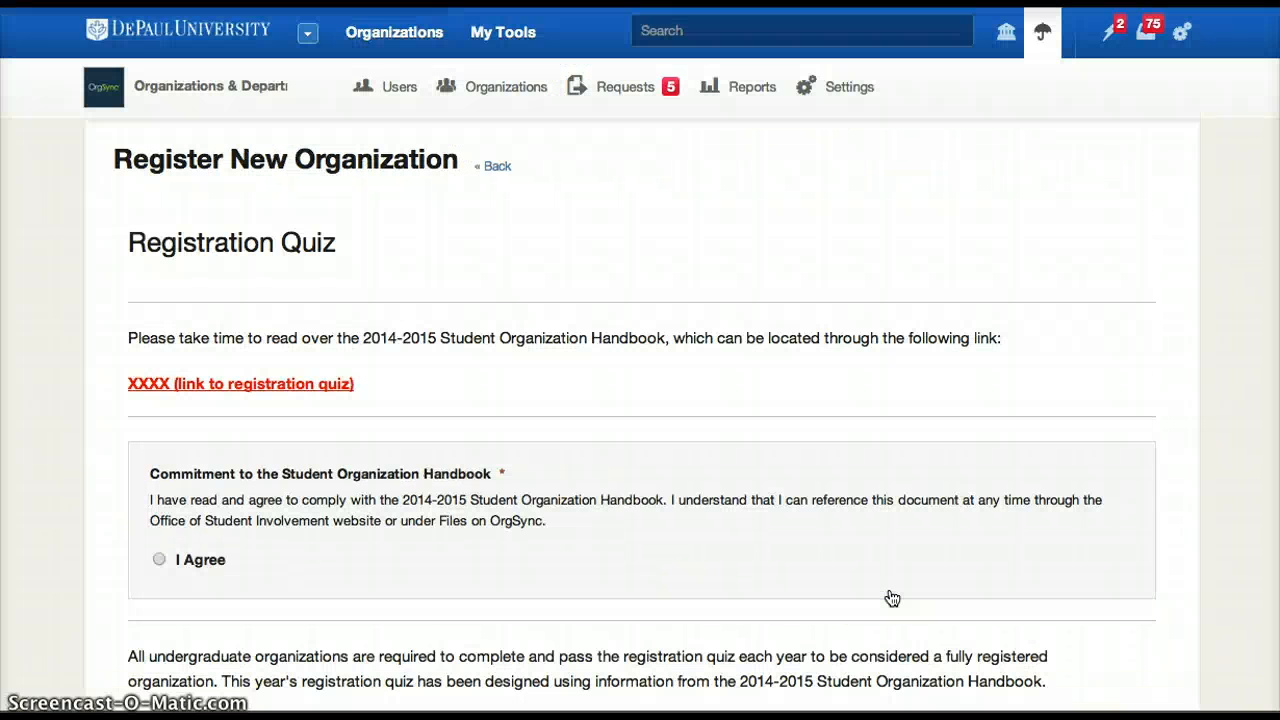
Agree to the Commitment to the Student Organization Handbook on the Registration Quiz page.
scroll(892, 598, down, 3)
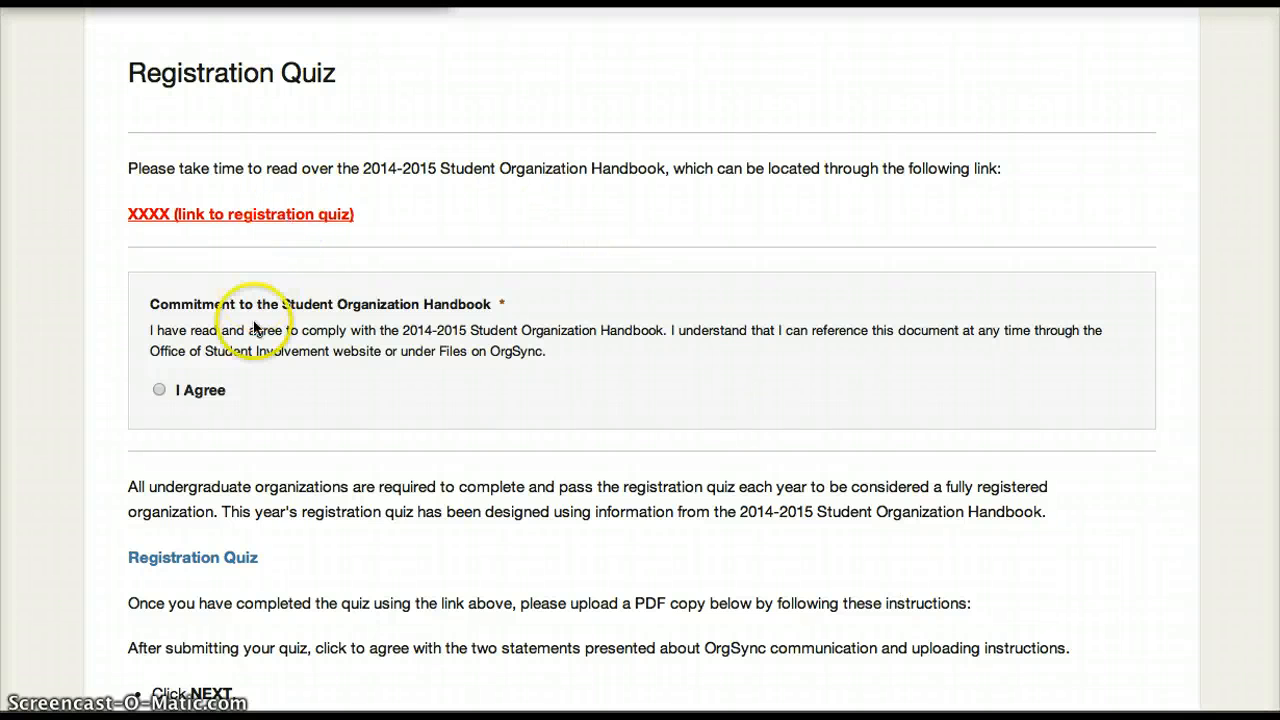
scroll(220, 310, down, 2)
click(155, 281)
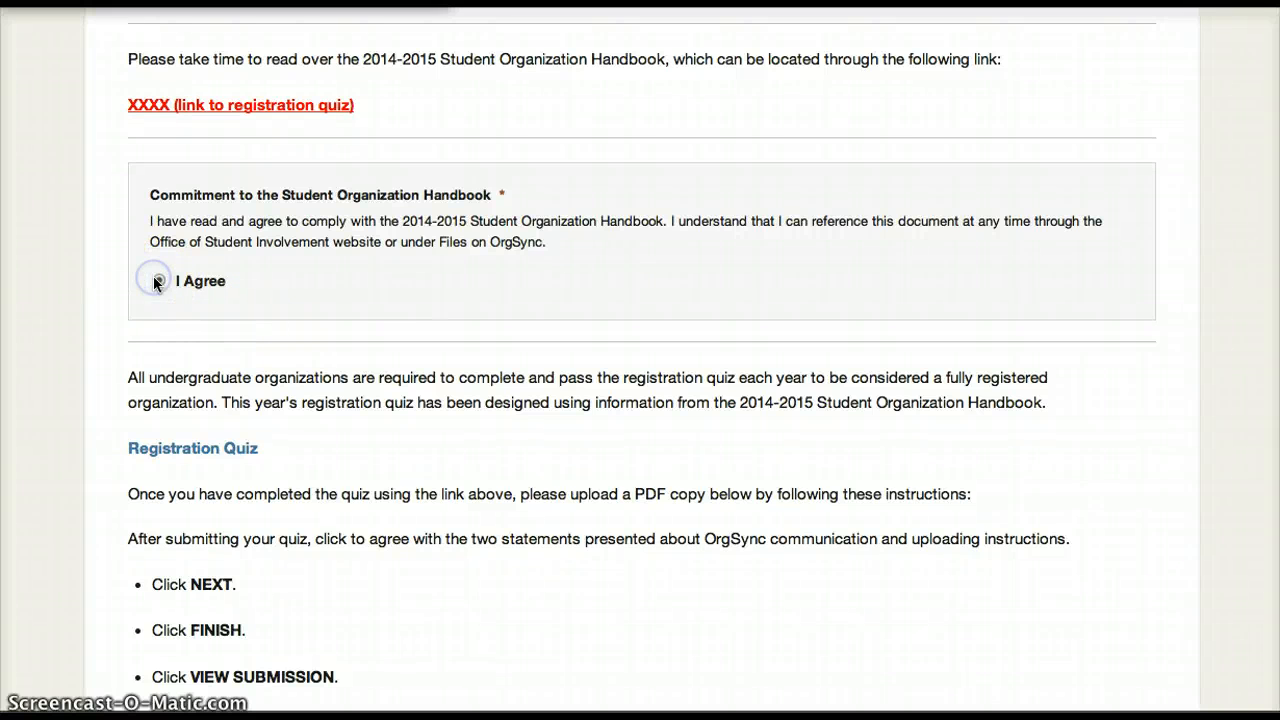
Read the Registration Quiz instructions on completing the quiz, downloading the submission and uploading its PDF copy.
scroll(366, 294, down, 5)
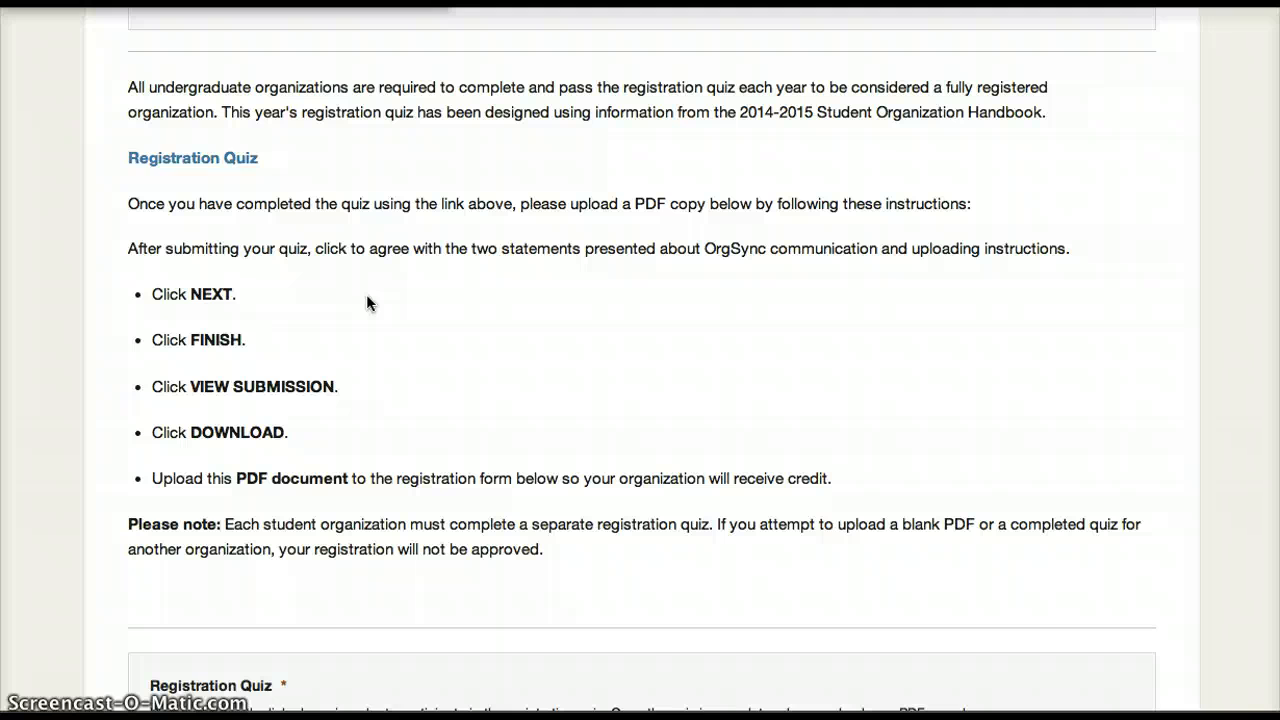
click(192, 160)
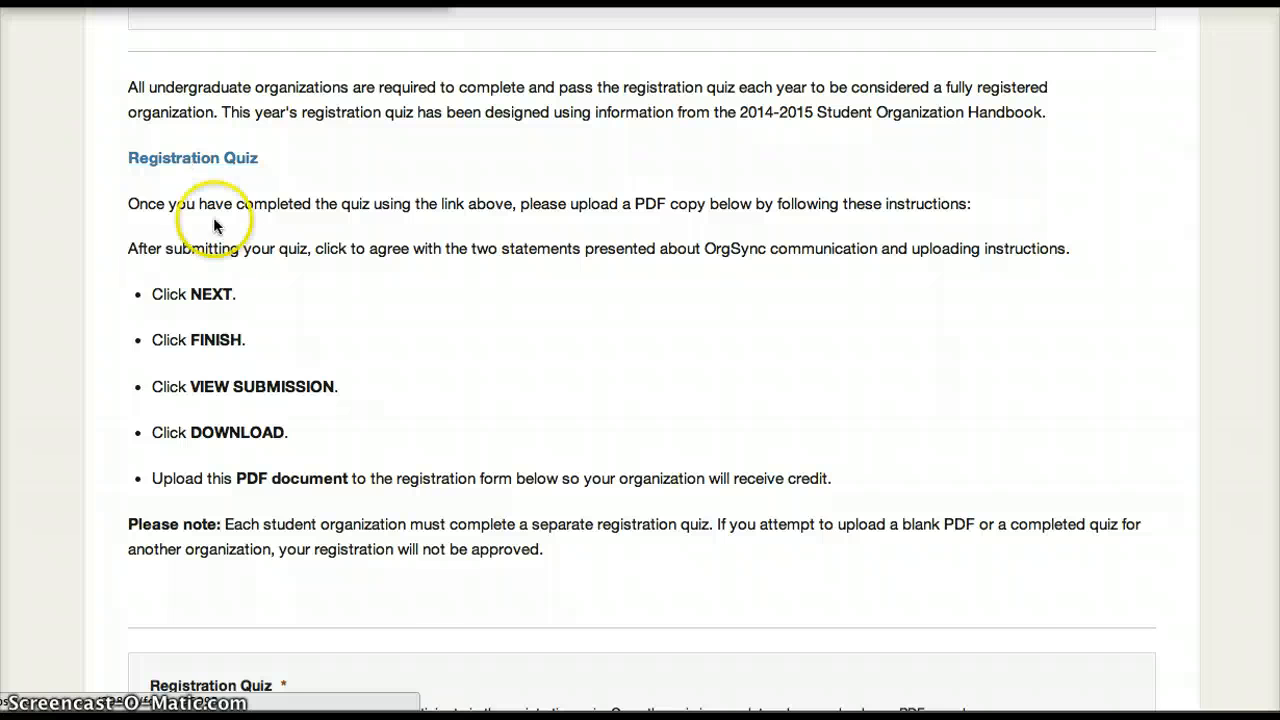
click(212, 296)
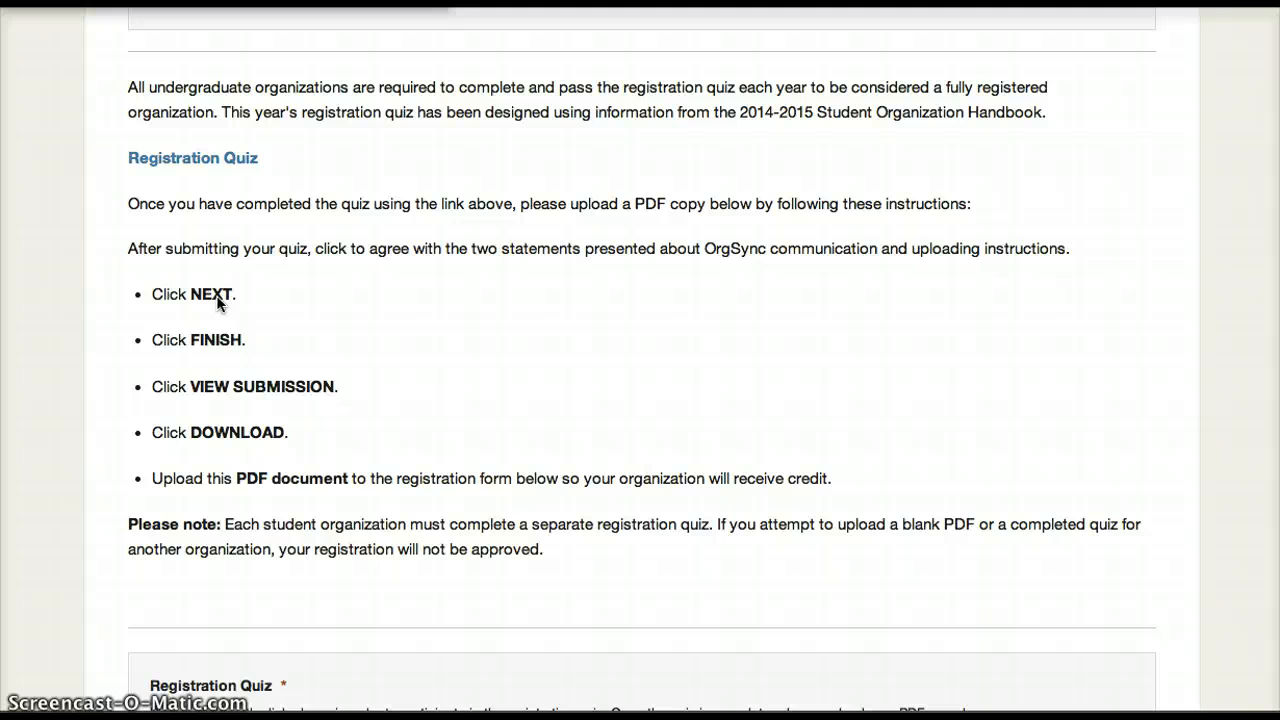
click(214, 340)
click(222, 390)
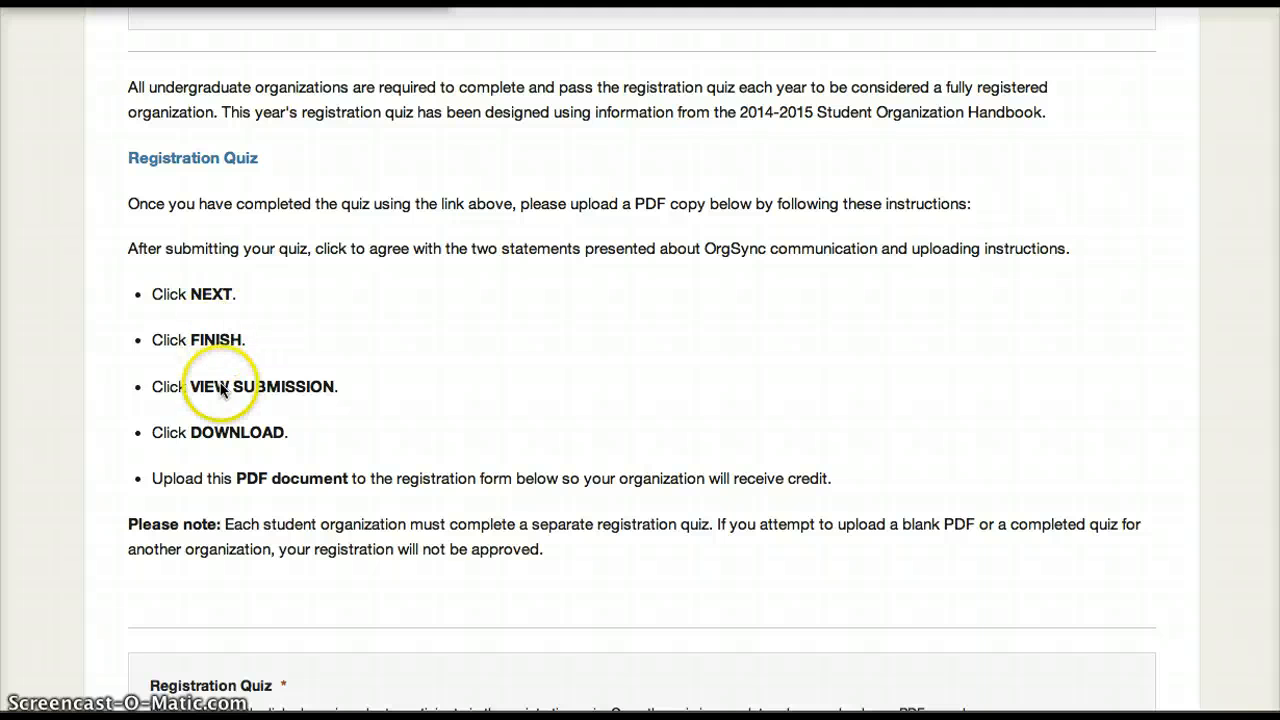
click(228, 440)
click(224, 481)
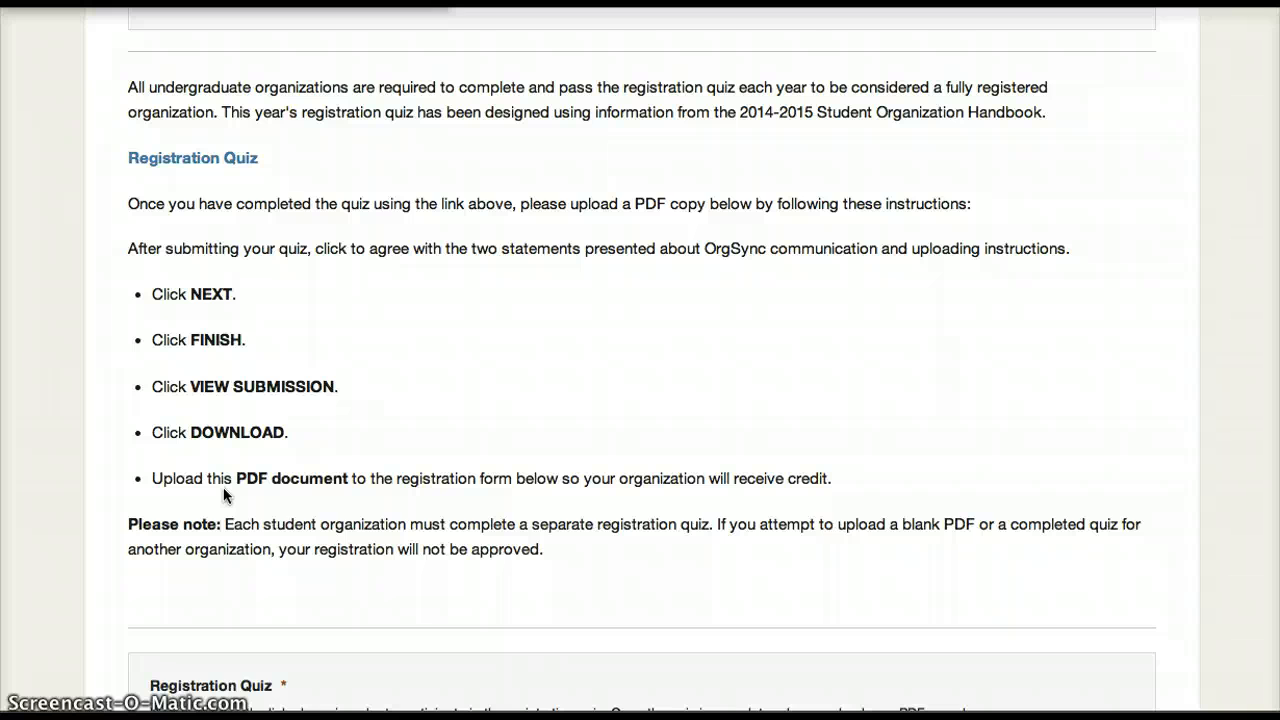
Upload Registration Quiz.pdf from the Desktop as the completed registration quiz, and continue to the Organization Roster page.
scroll(223, 487, down, 5)
scroll(224, 492, down, 4)
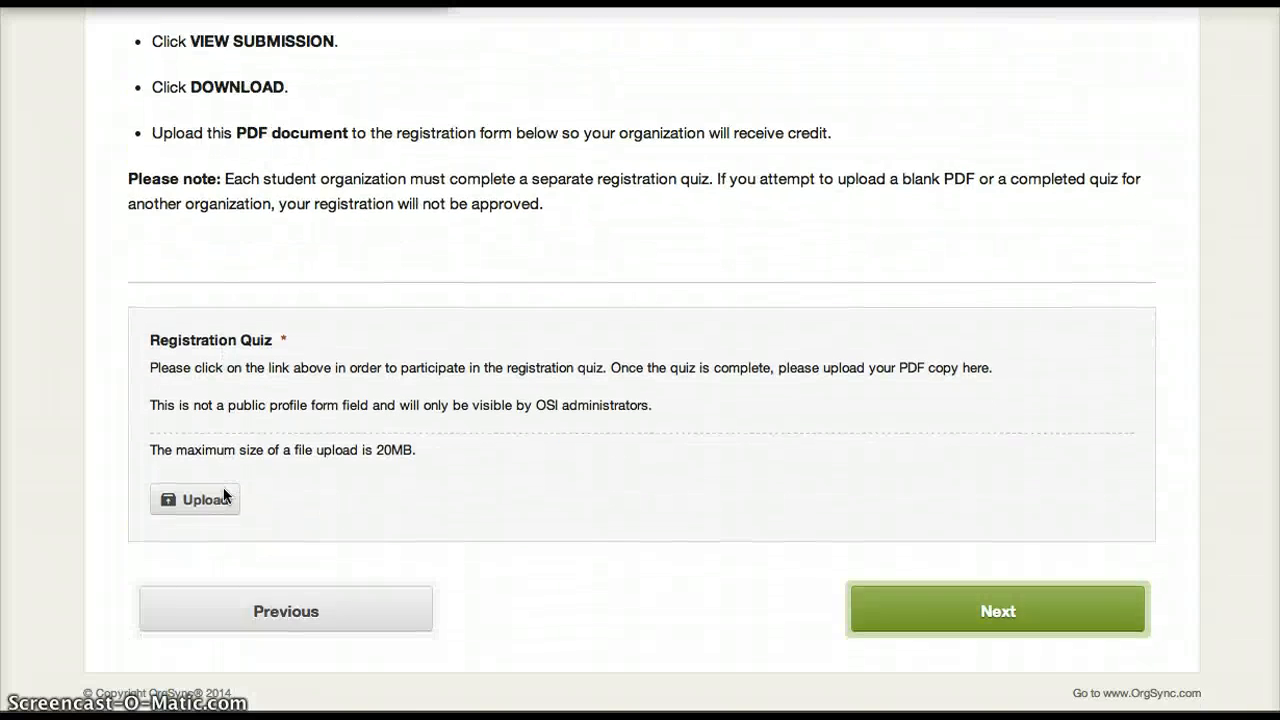
click(222, 489)
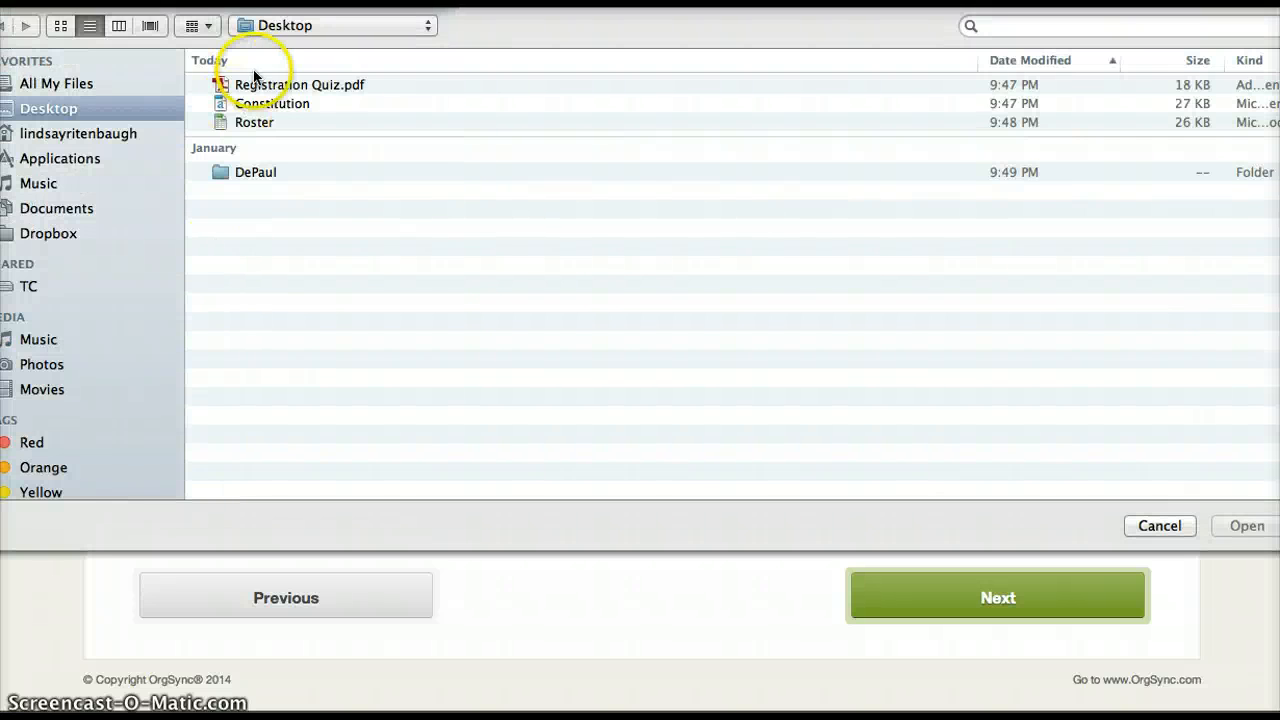
click(248, 84)
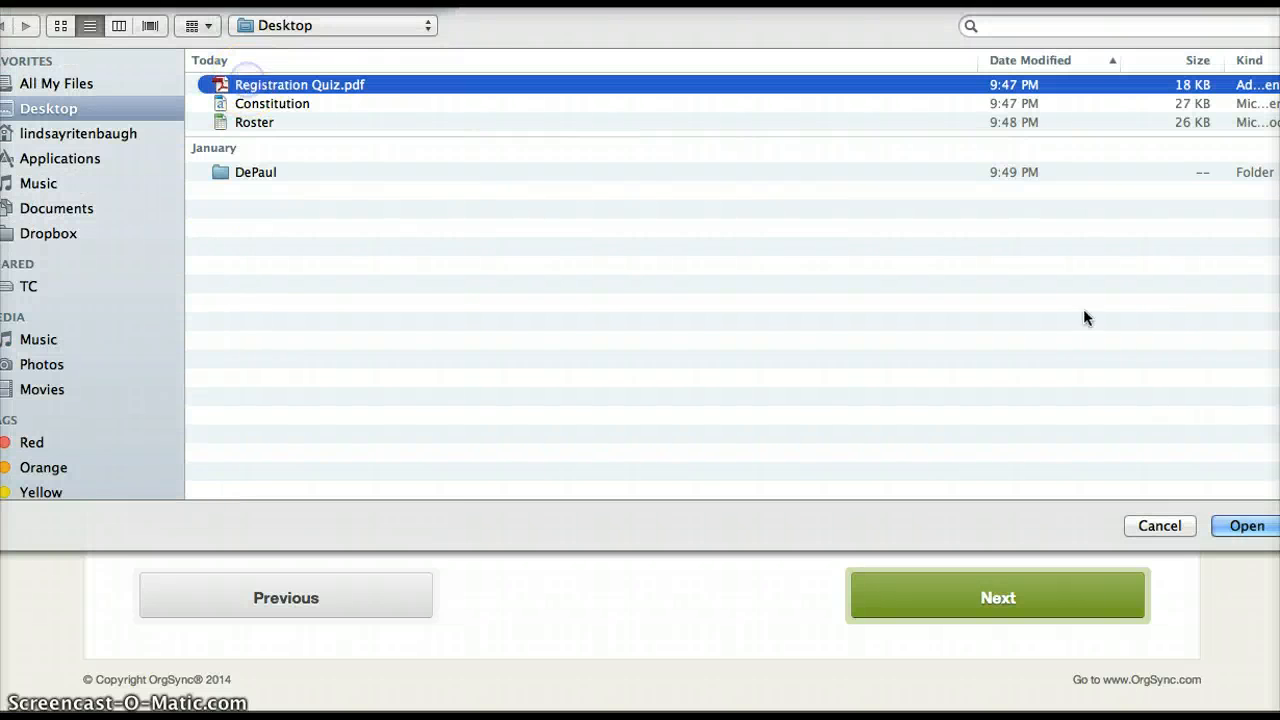
click(1236, 524)
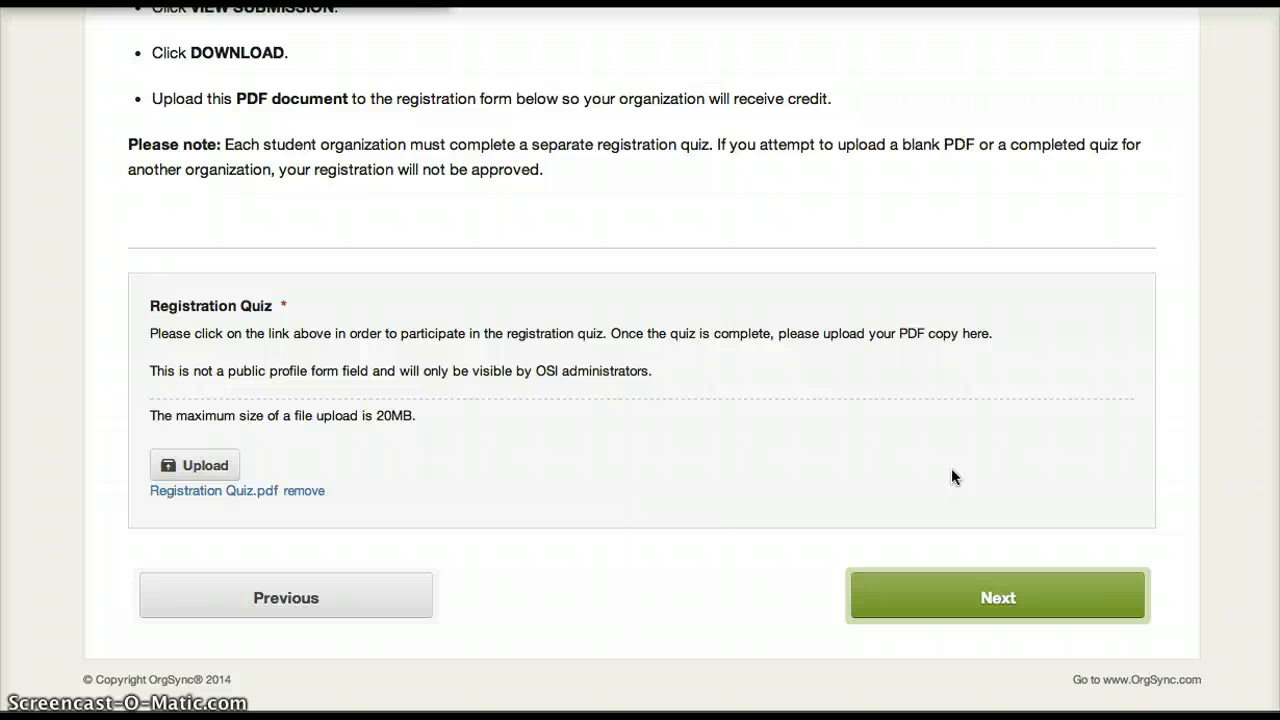
click(993, 598)
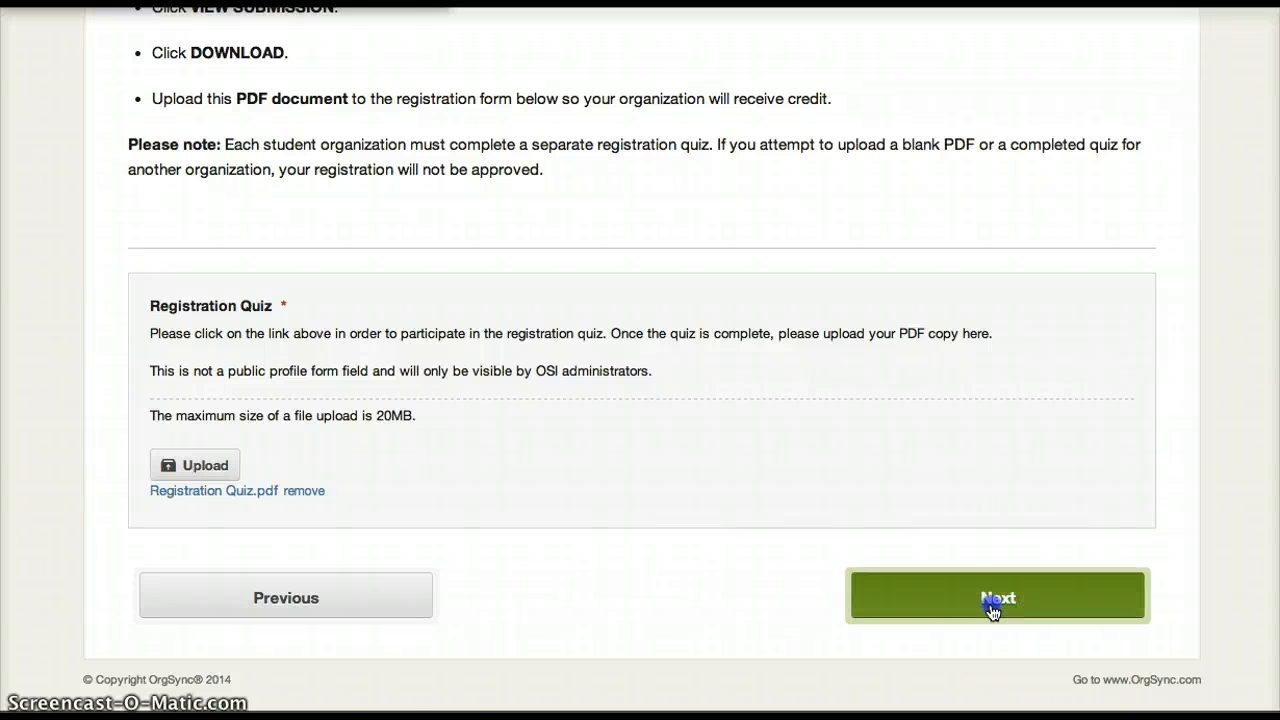
Upload the Roster.xlsx file from the Desktop as the organization roster.
scroll(993, 612, down, 3)
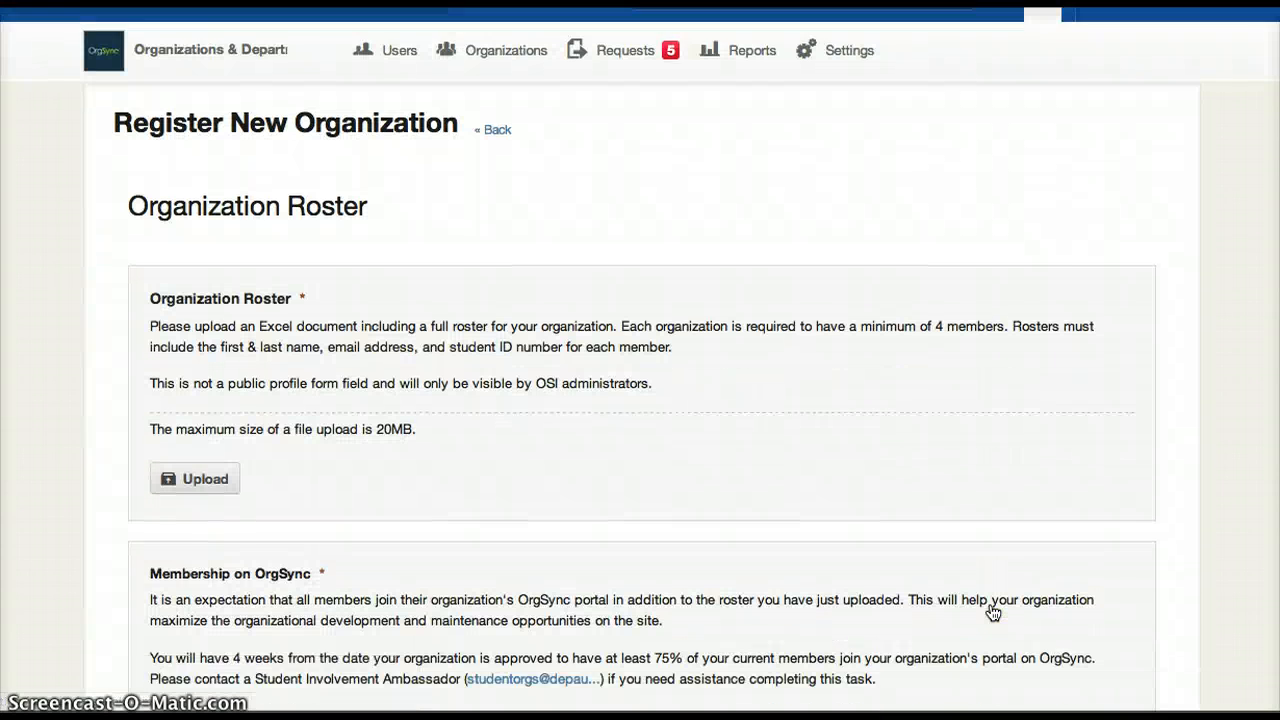
scroll(993, 612, down, 1)
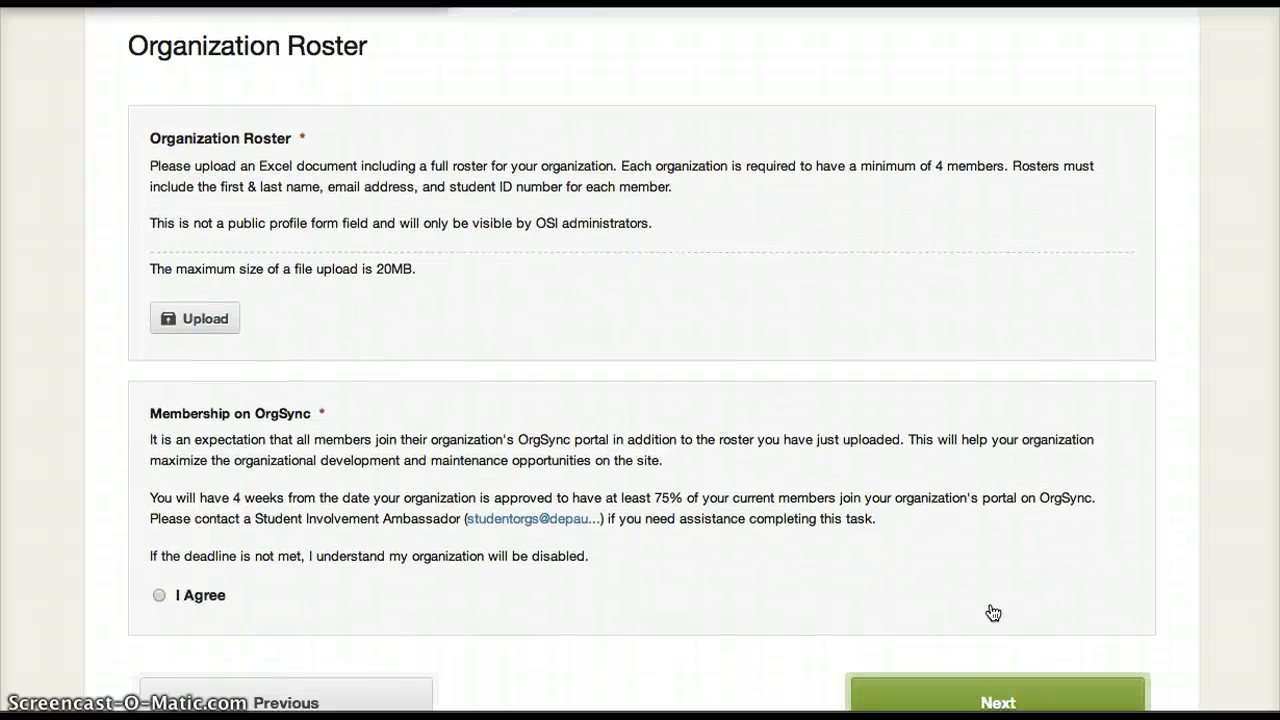
click(219, 320)
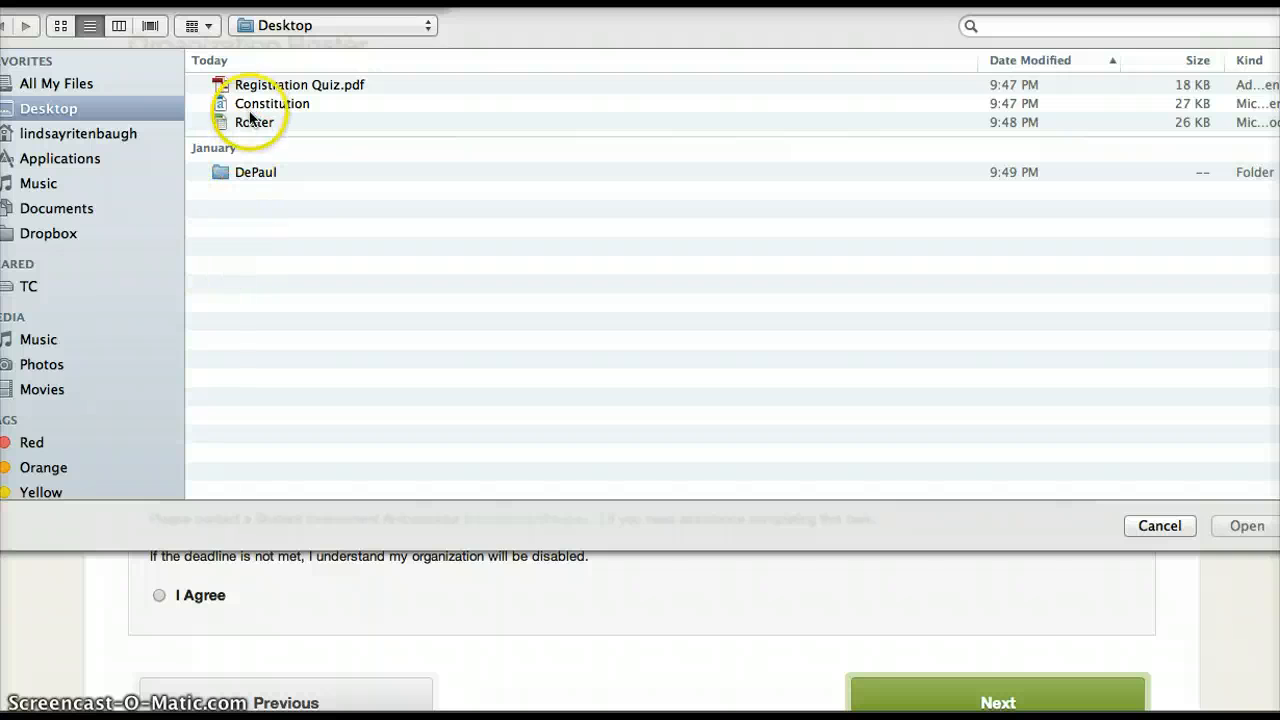
click(251, 121)
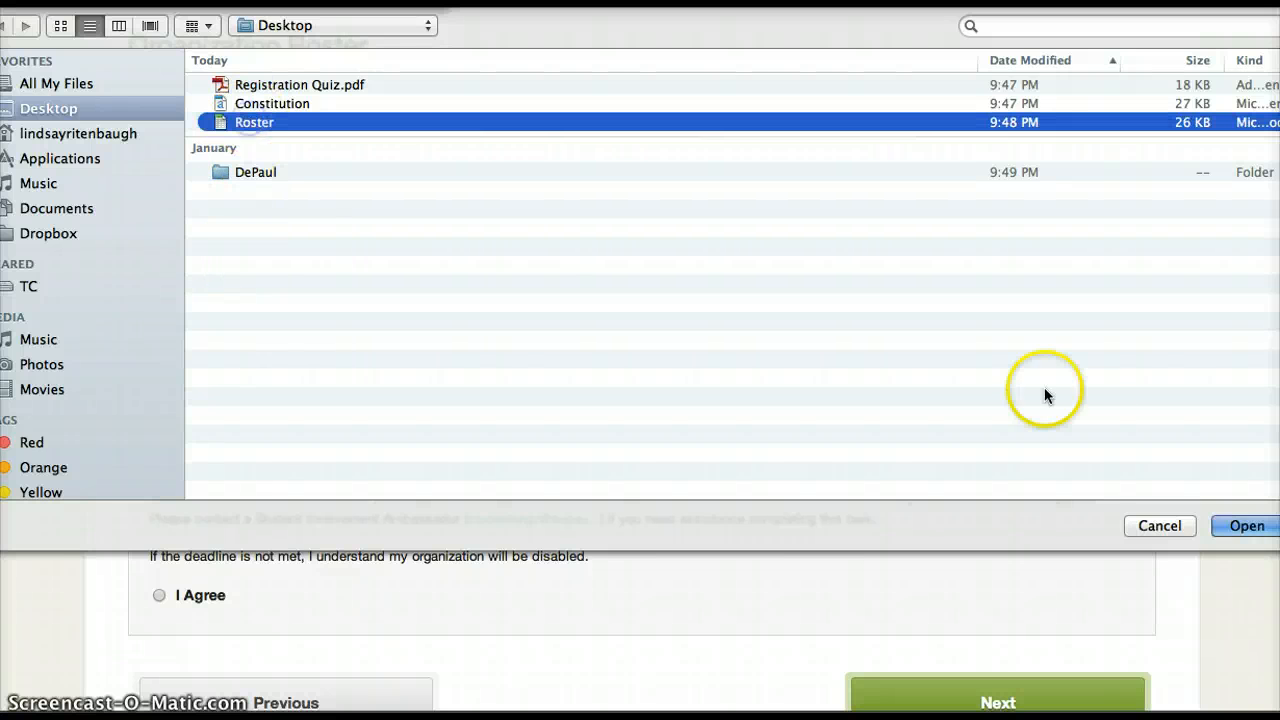
click(1232, 527)
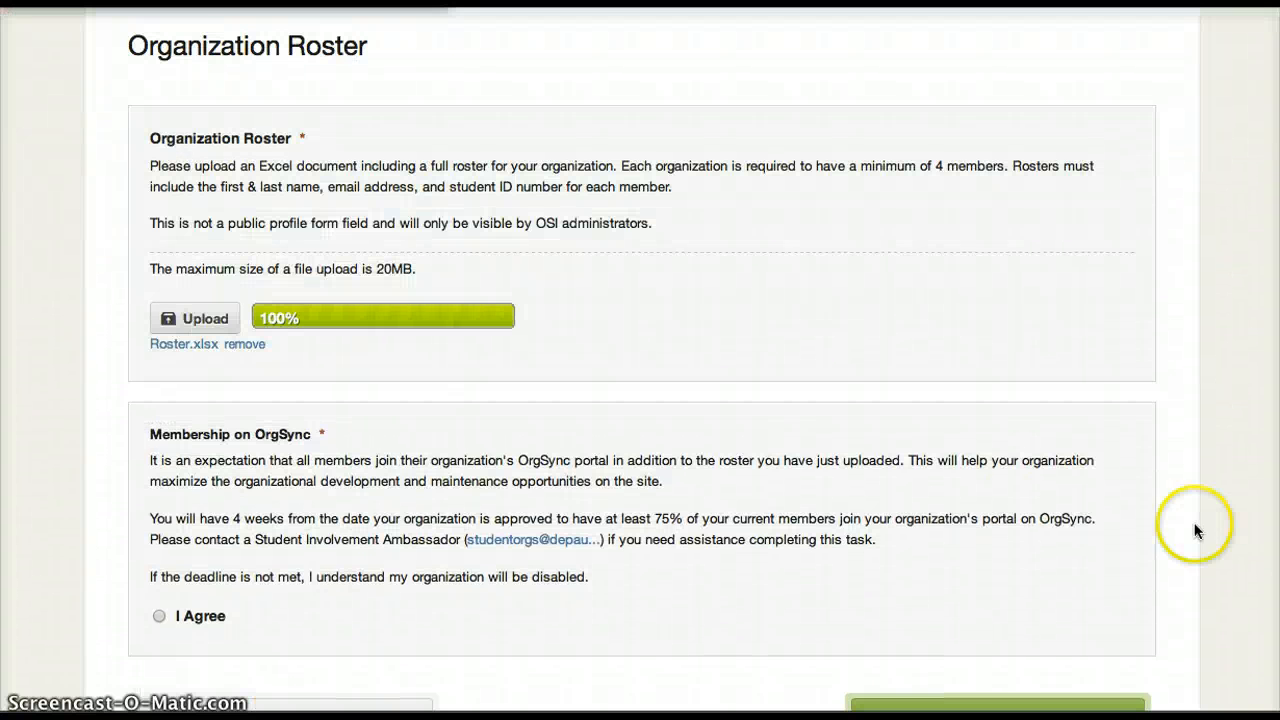
Agree to the Membership on OrgSync expectation and continue to the Next Steps page.
scroll(906, 508, down, 3)
scroll(905, 502, down, 2)
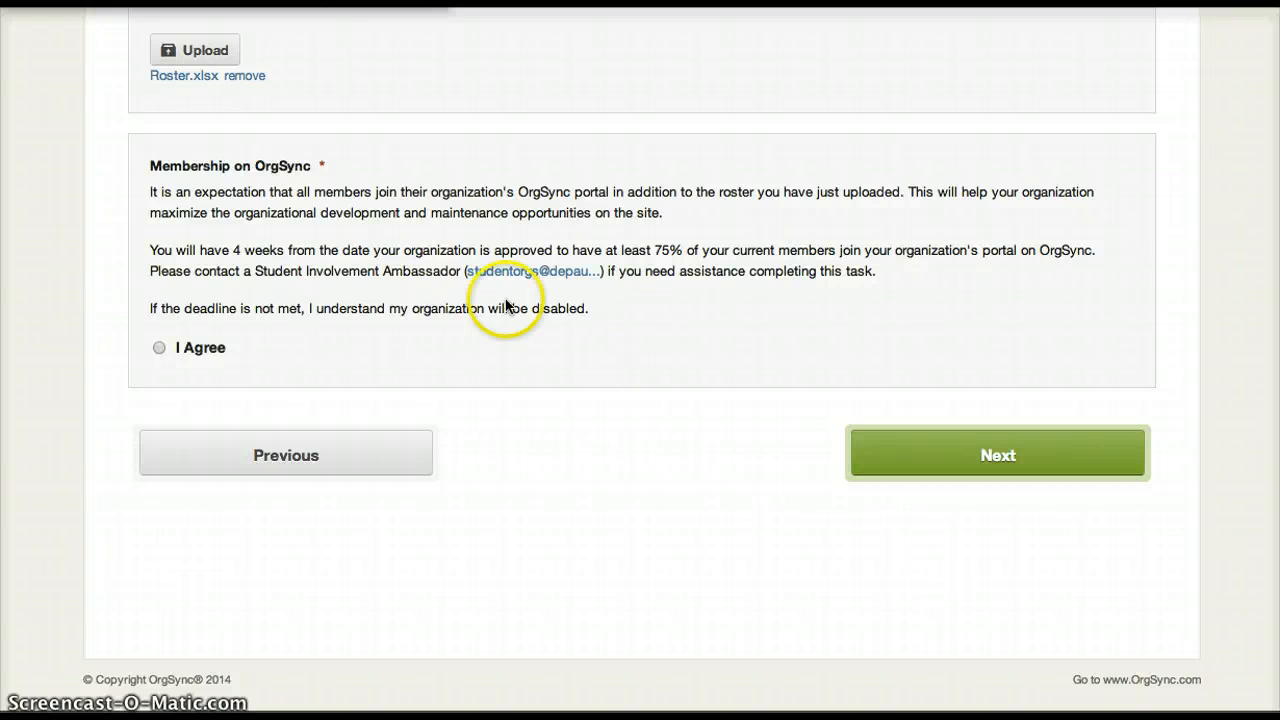
click(157, 349)
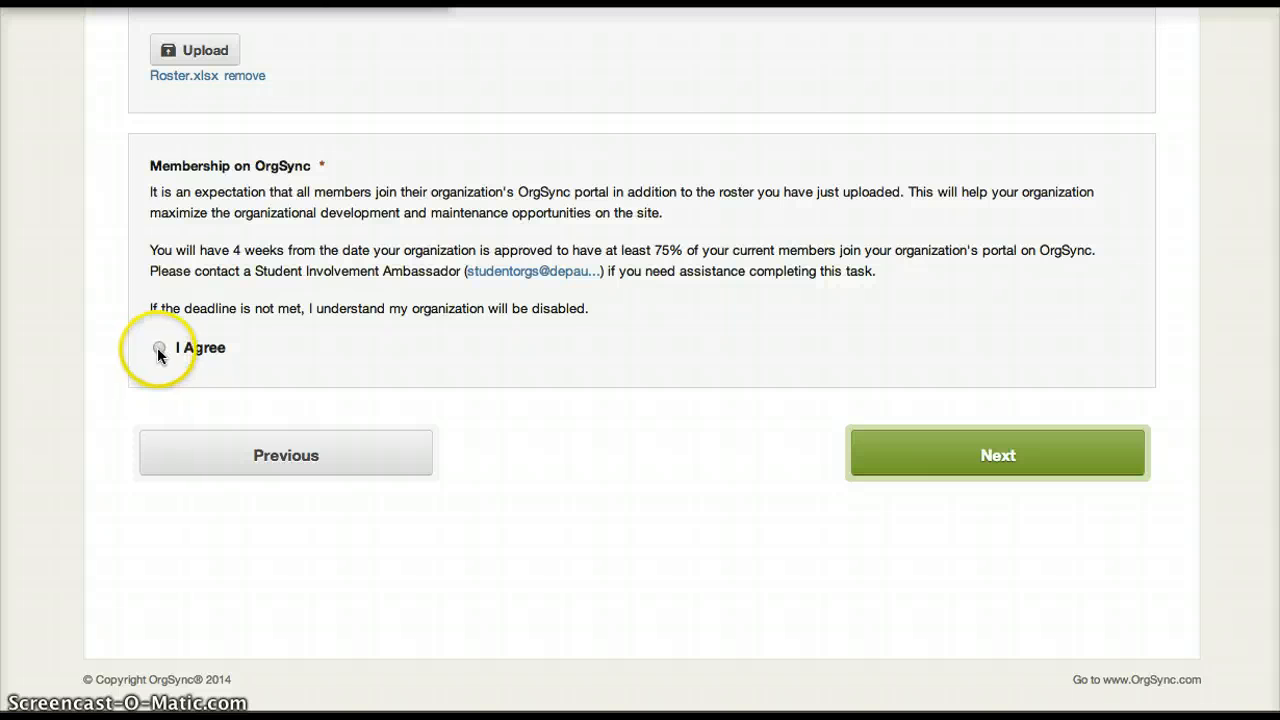
click(986, 457)
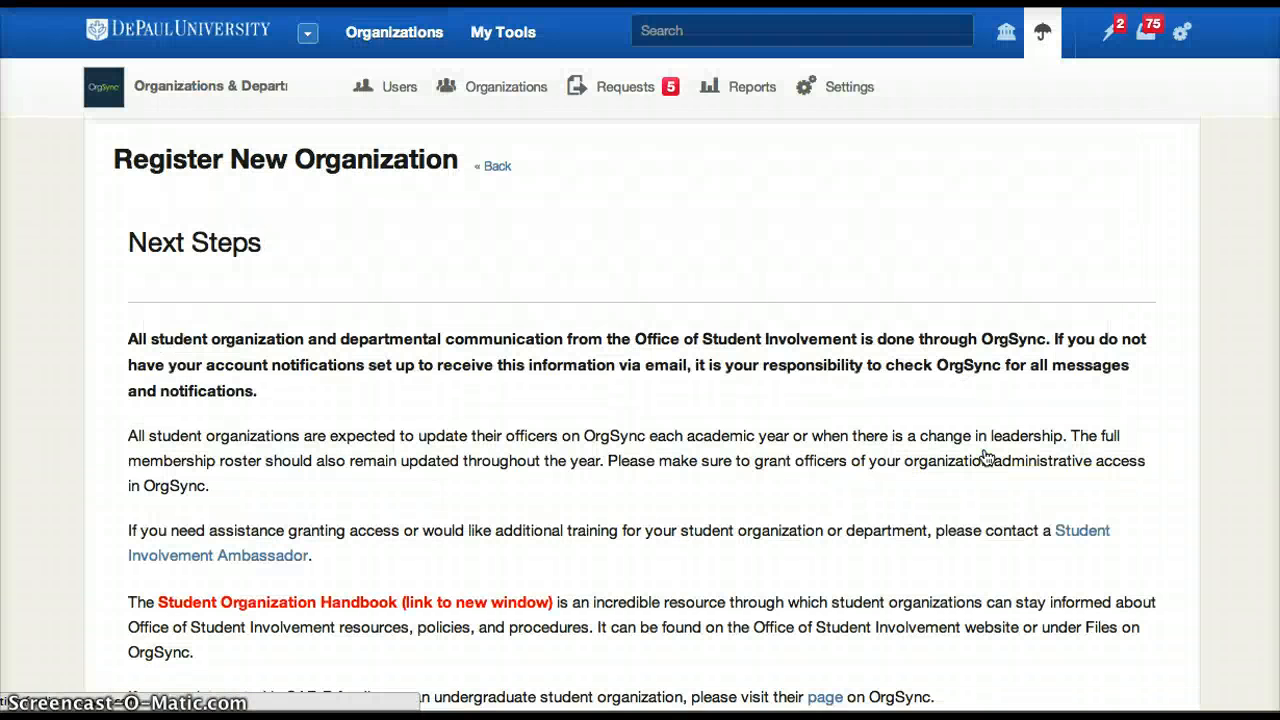
Read through the Next Steps information, and finish the form to submit the organization registration.
scroll(986, 457, down, 4)
scroll(986, 457, down, 1)
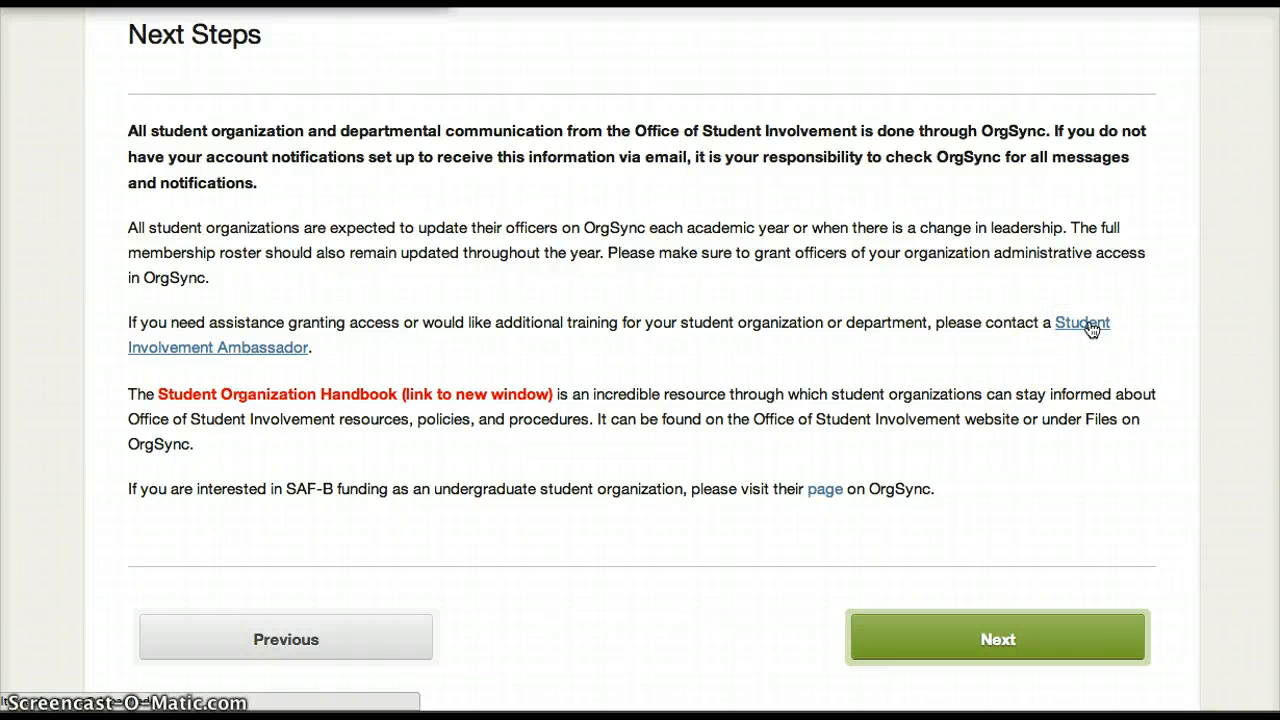
click(976, 655)
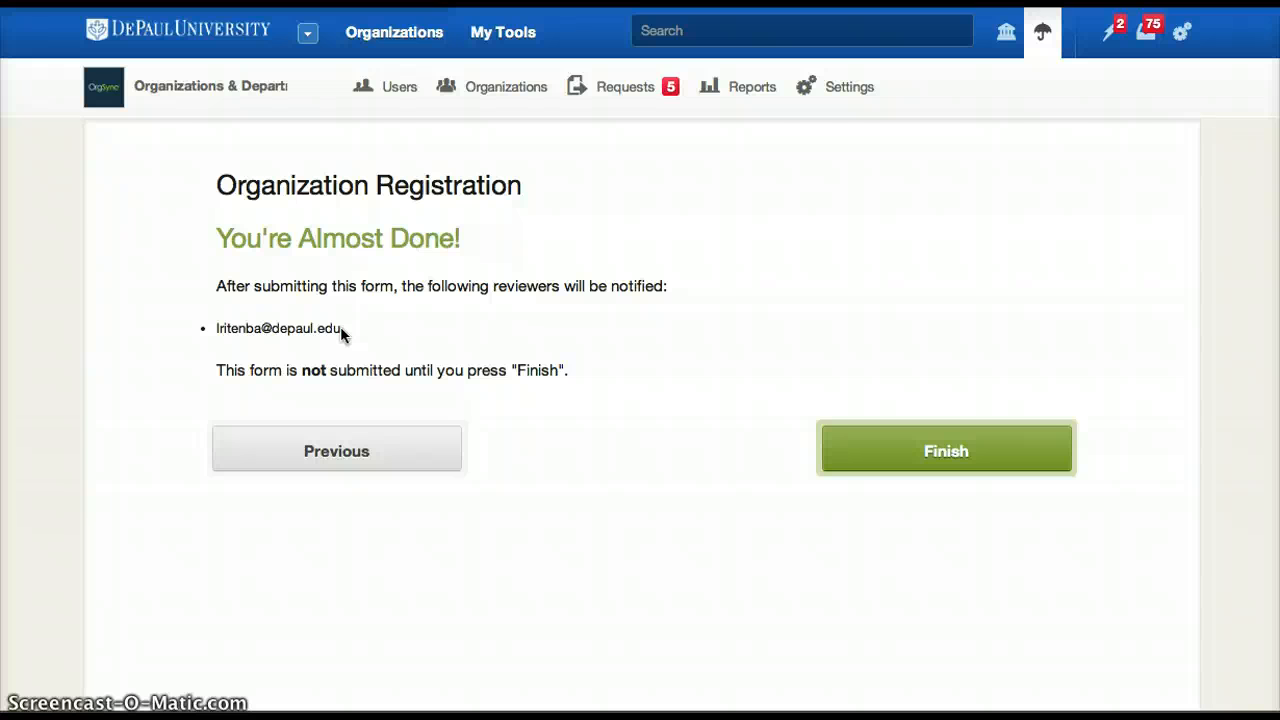
click(888, 451)
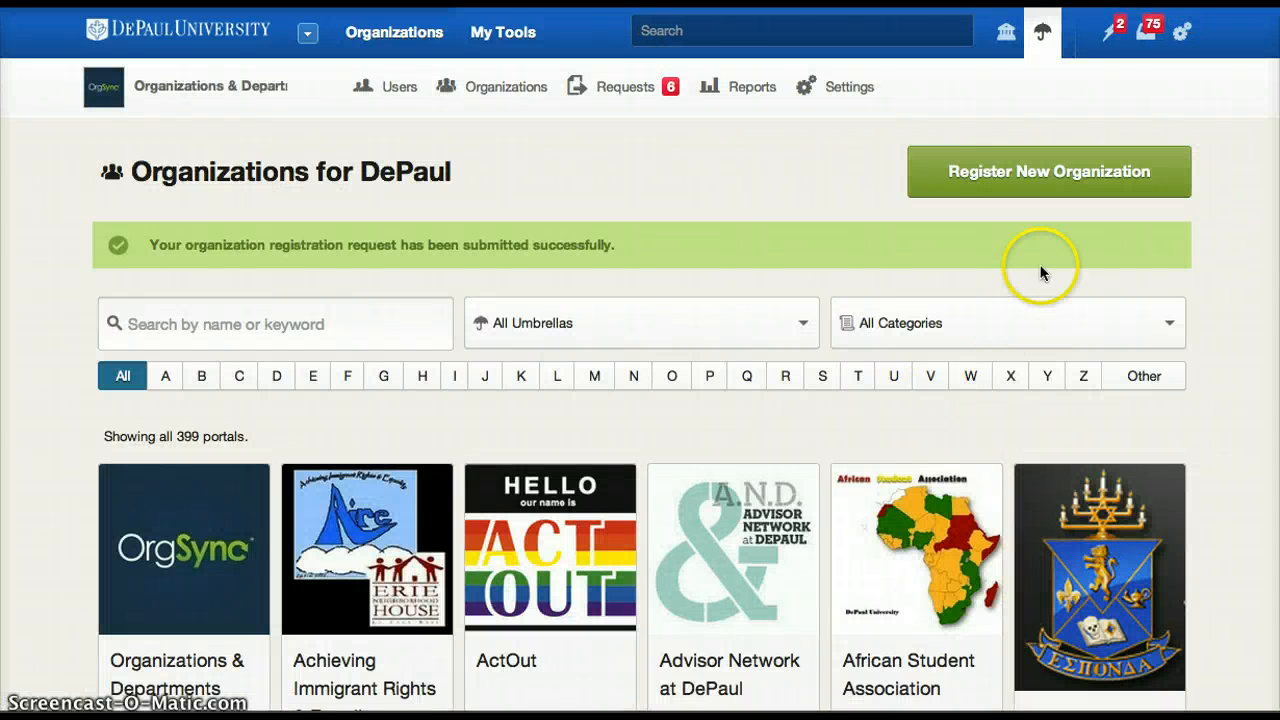
Open the new Full Organization Name request among the undecided registration submissions and look through its submitted answers.
click(631, 95)
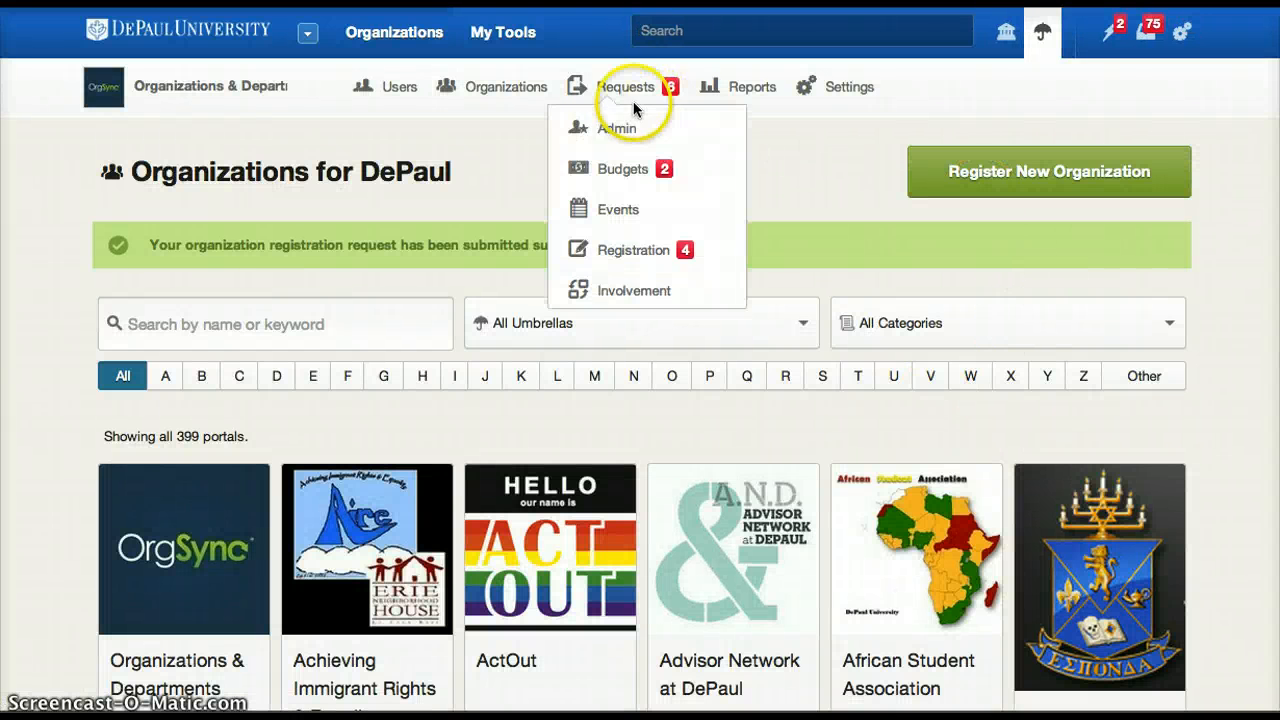
click(640, 250)
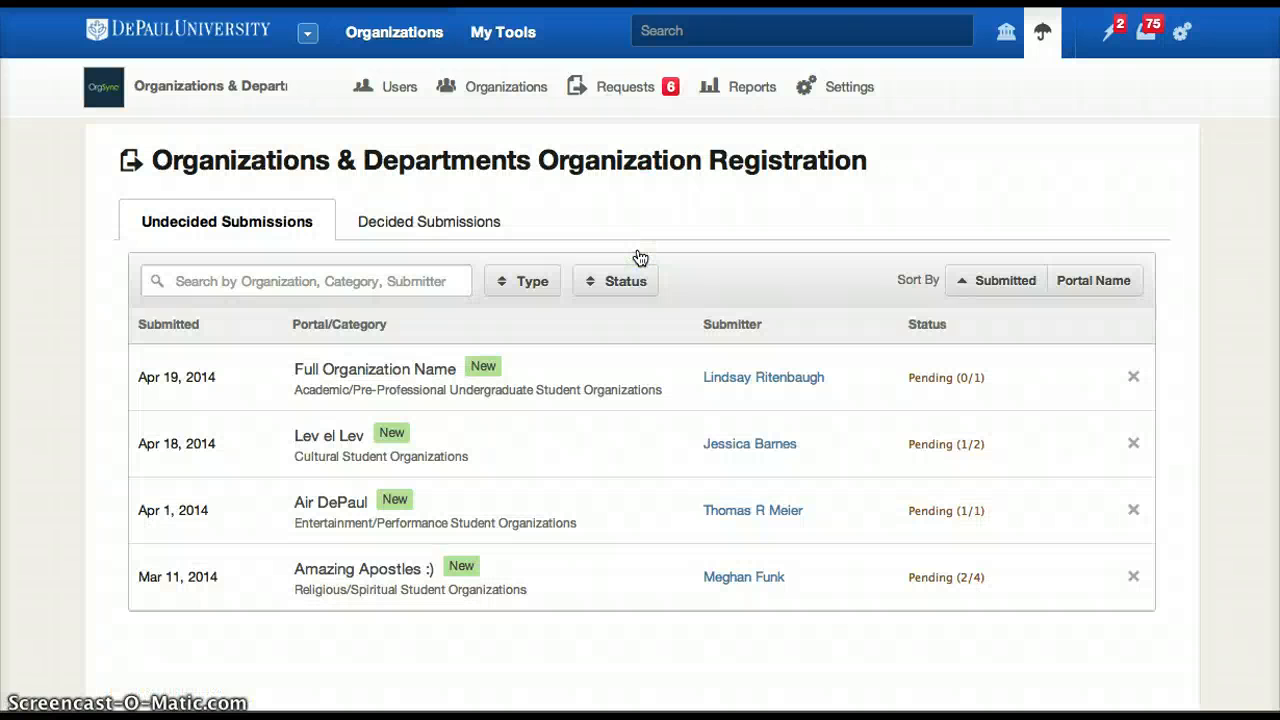
click(436, 371)
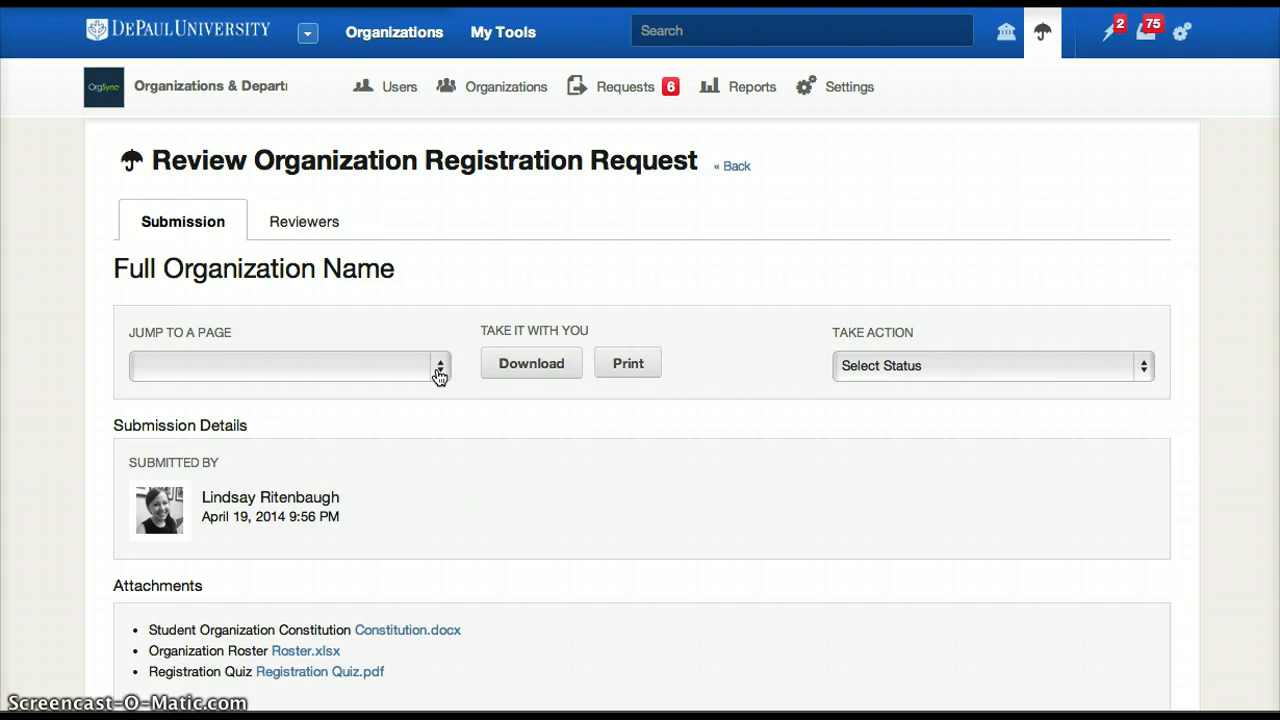
scroll(439, 376, down, 5)
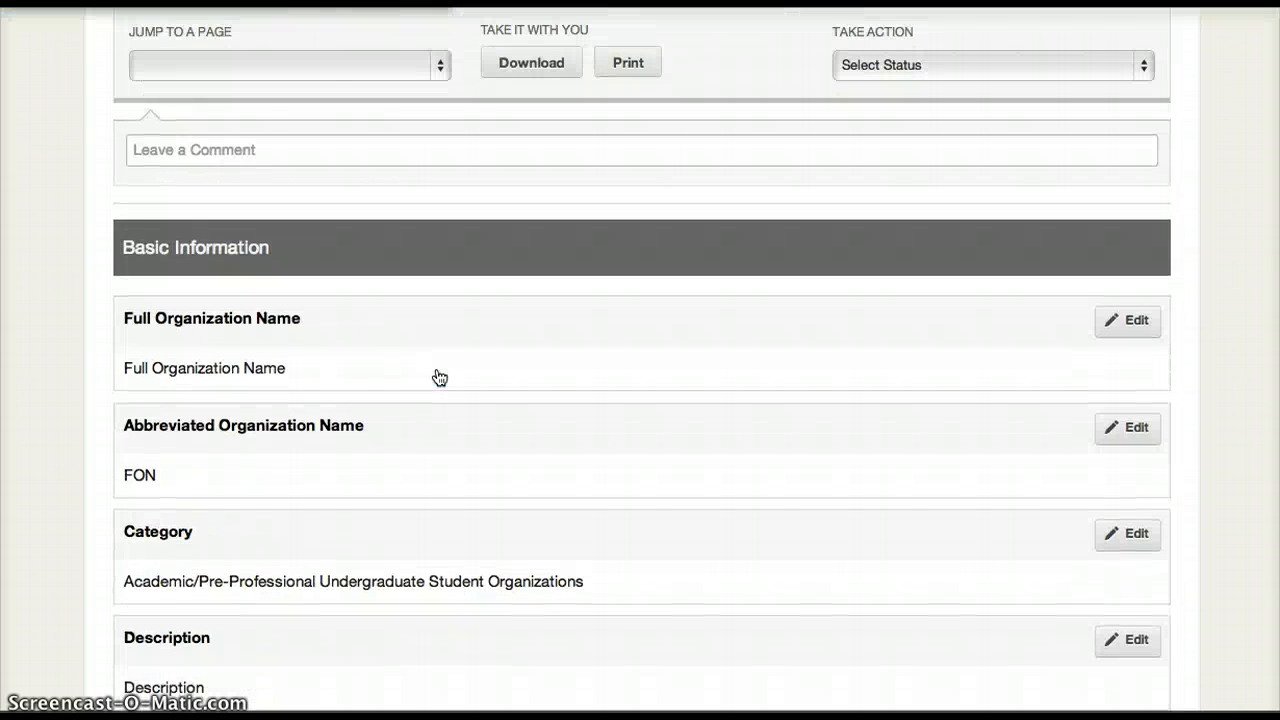
scroll(439, 376, down, 20)
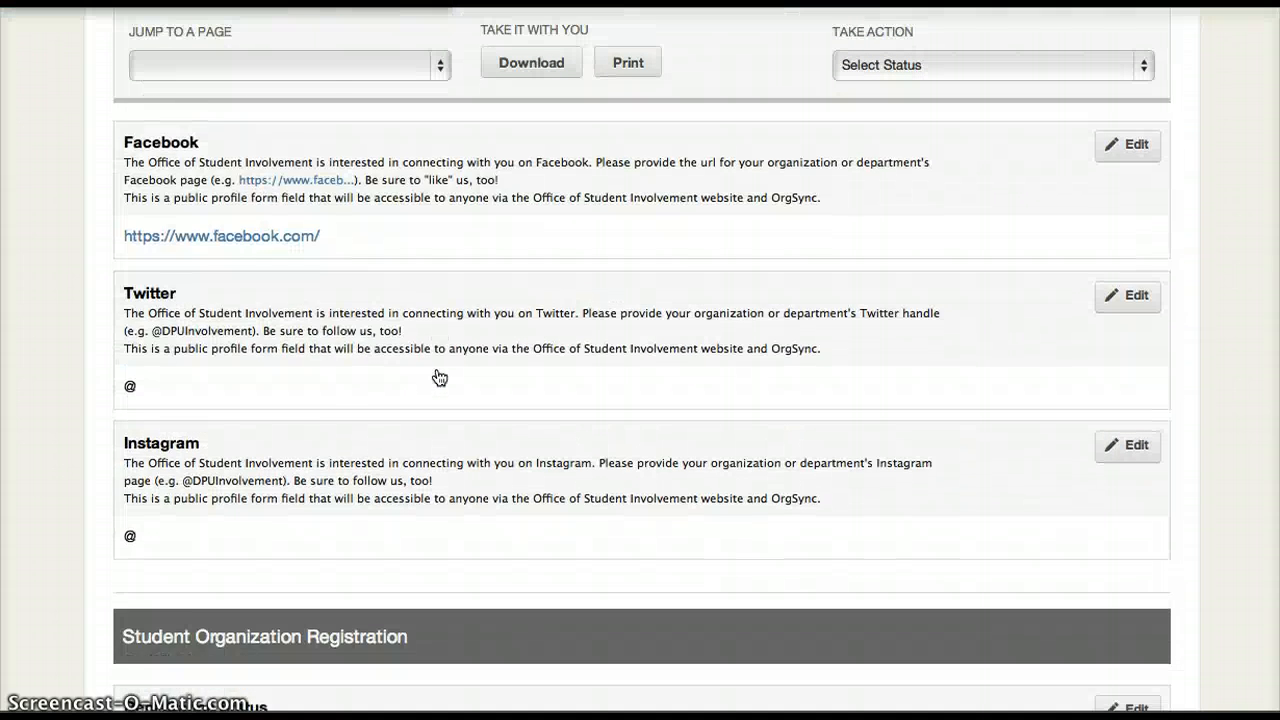
Check the reviewers assigned to the registration request, and return to the list of undecided submissions.
scroll(439, 376, up, 20)
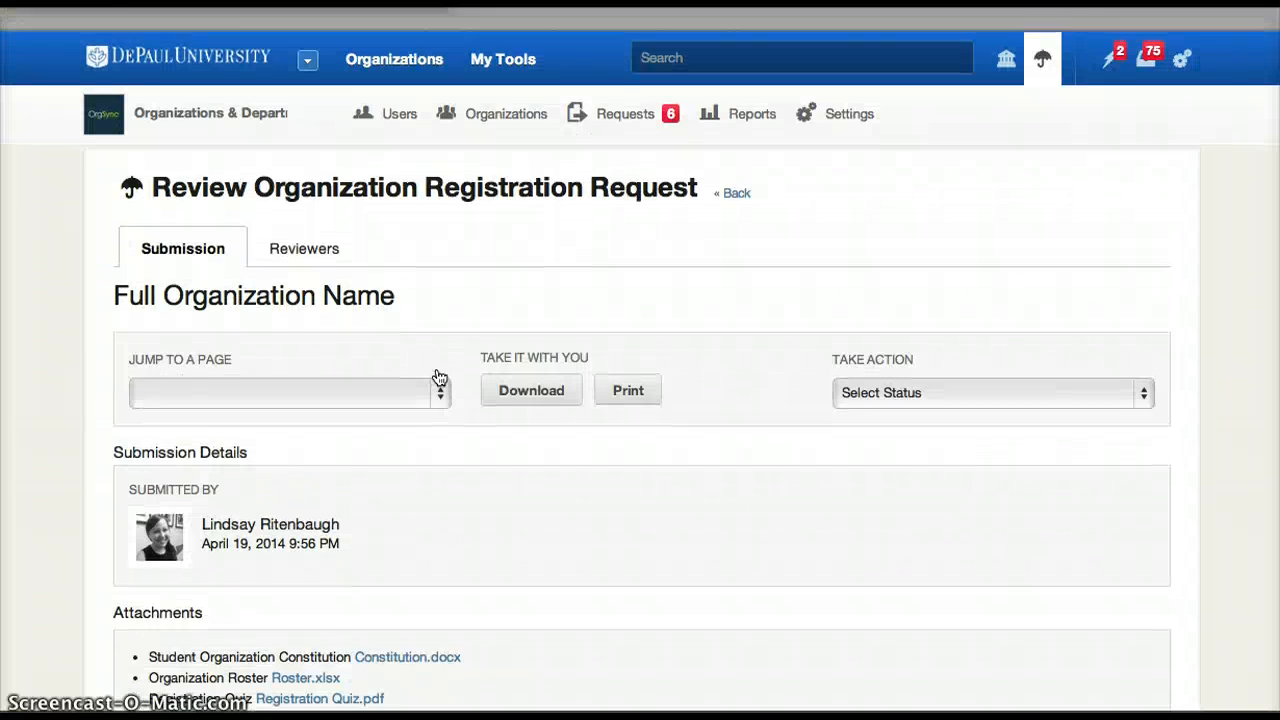
click(327, 222)
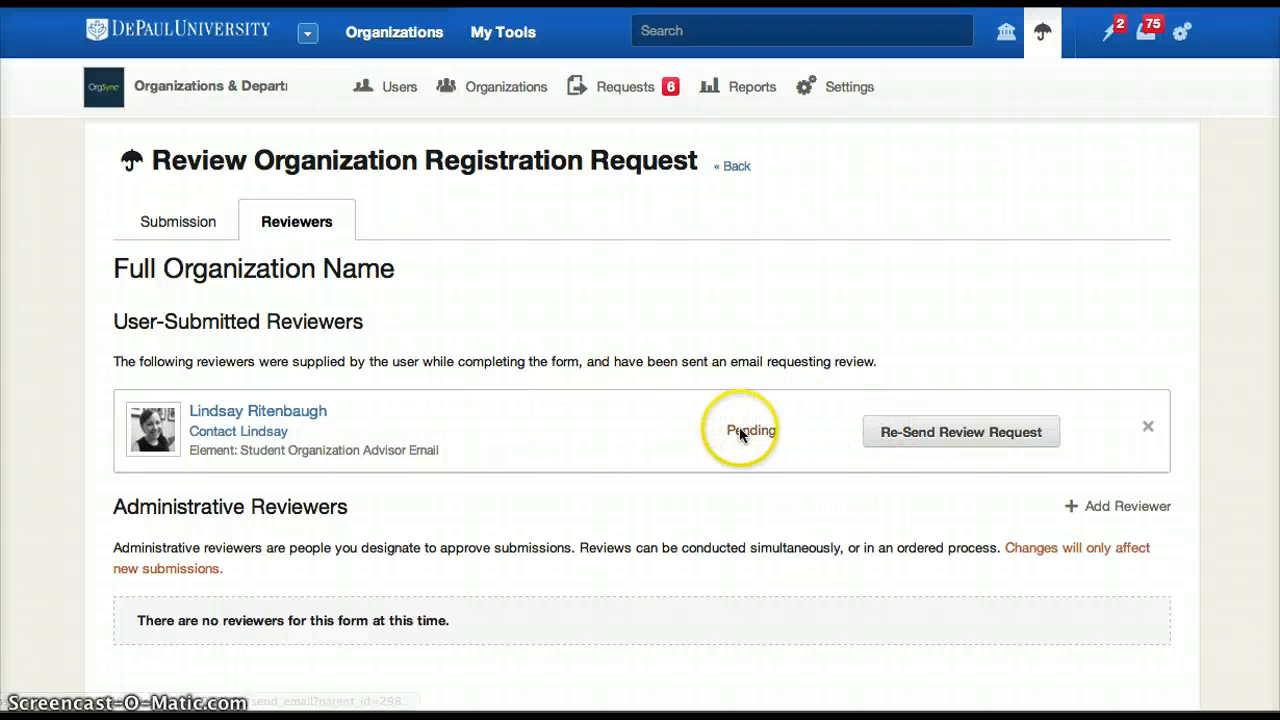
click(737, 166)
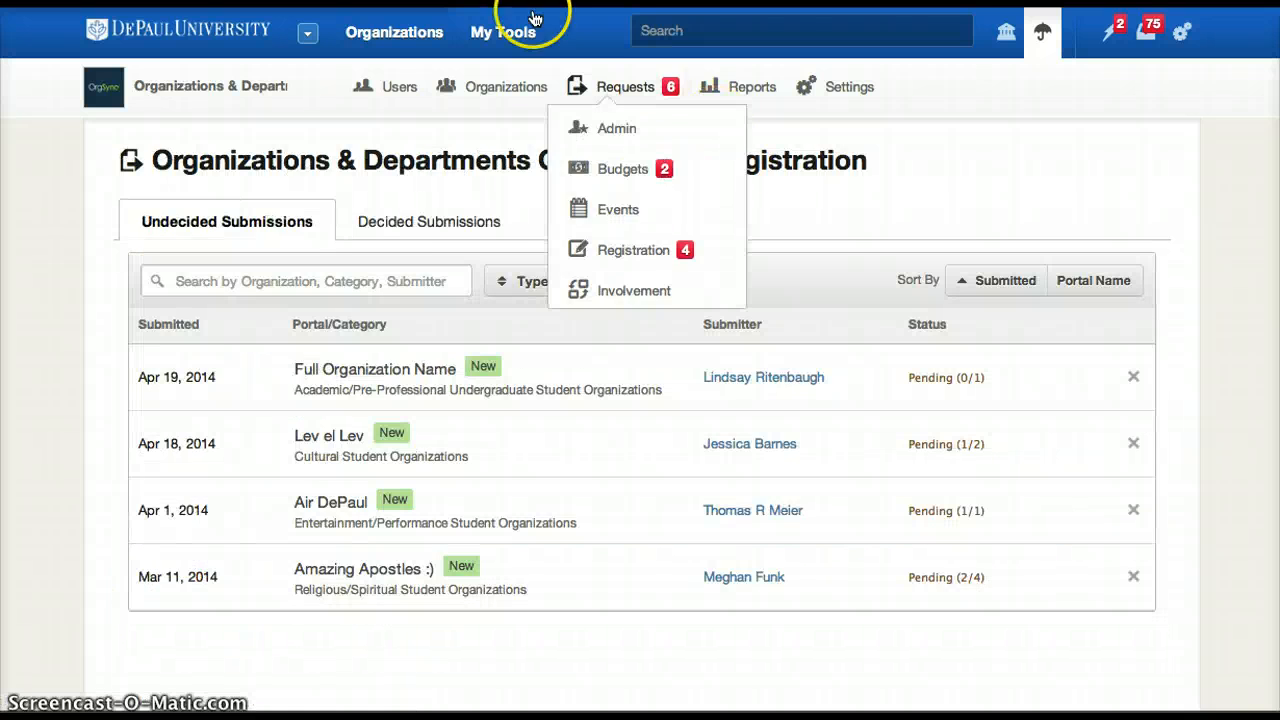